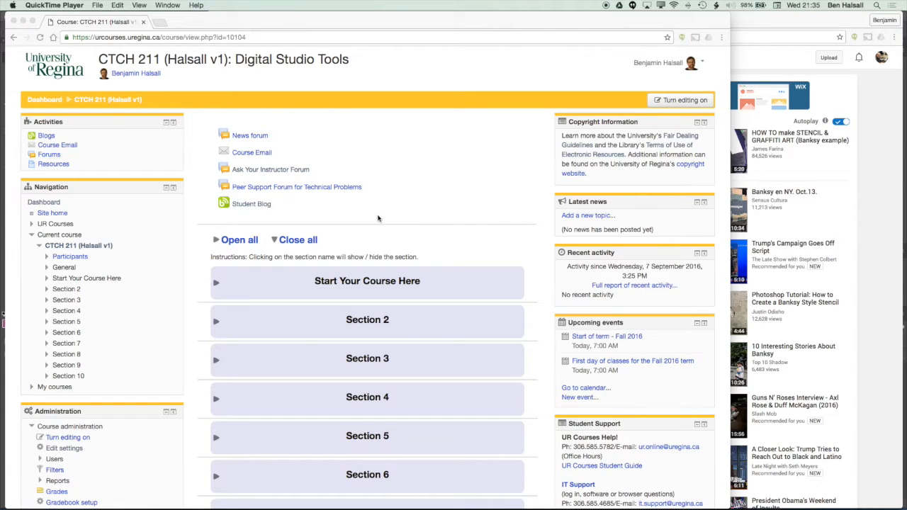
- Start a new post in the course's Student Blog and title it "Blog Demonstration Post"
click(369, 164)
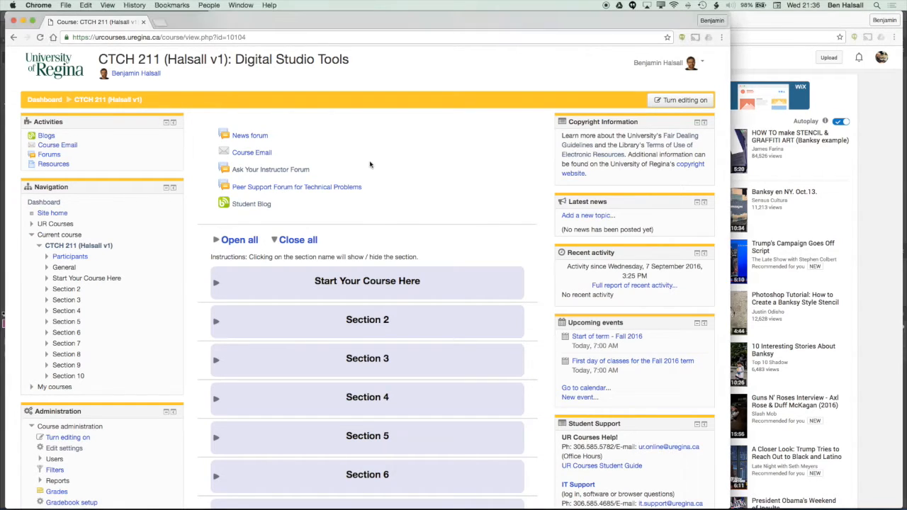
click(260, 204)
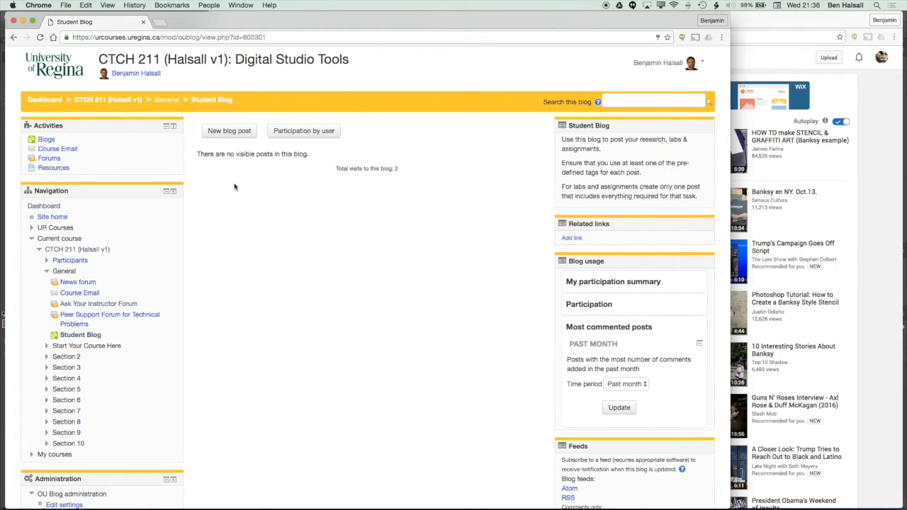
click(232, 134)
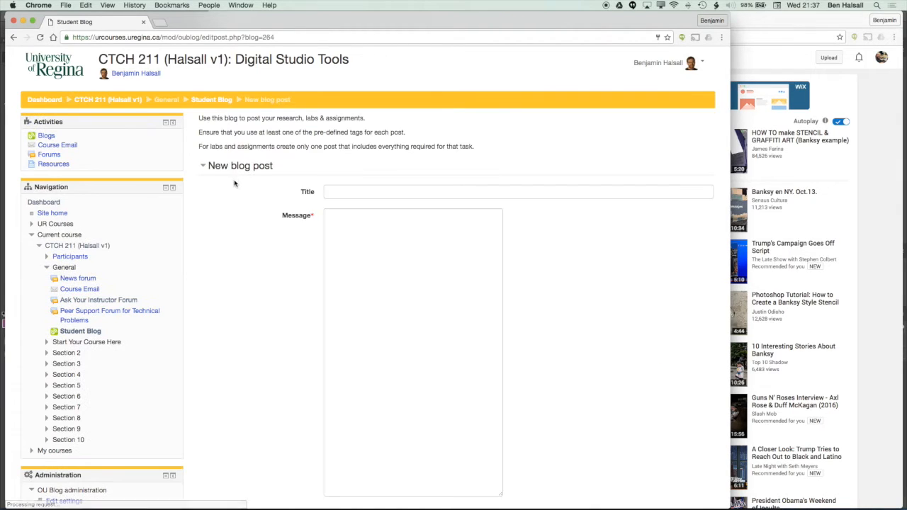
click(365, 190)
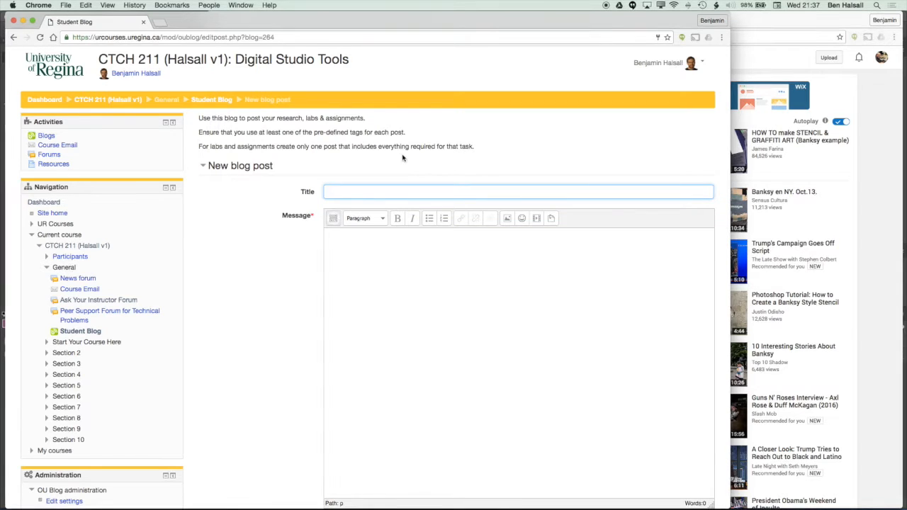
text(Blog Demonstration Post)
- Tag the post with the predefined tag "research" and keep comments allowed as "Yes, from logged-in users"
scroll(519, 284, down, 5)
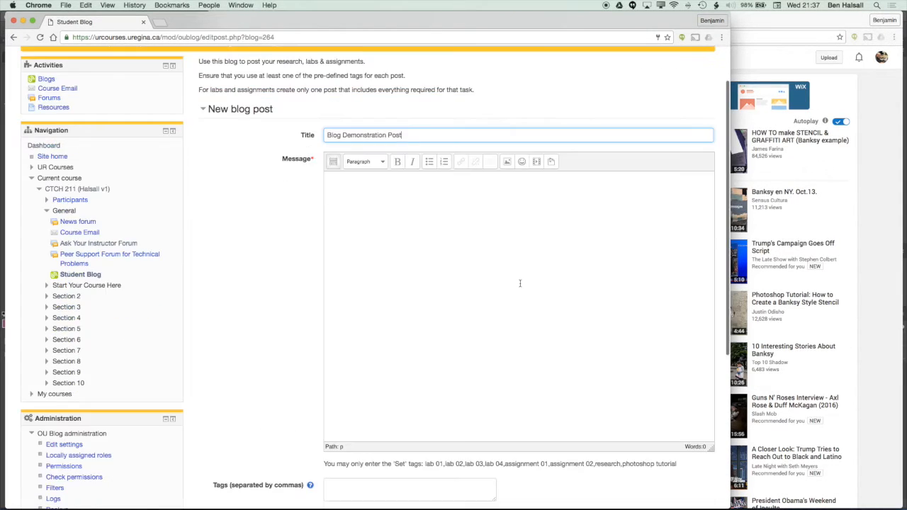
scroll(520, 283, up, 5)
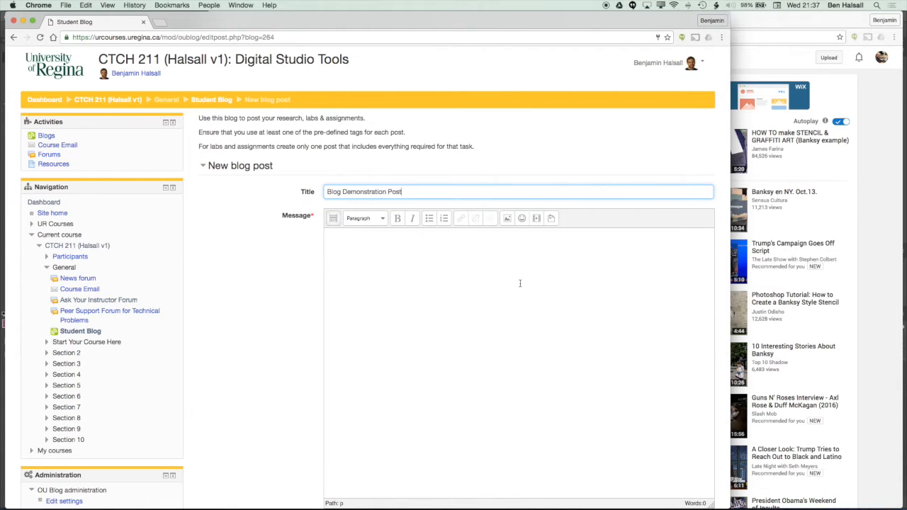
scroll(519, 284, down, 5)
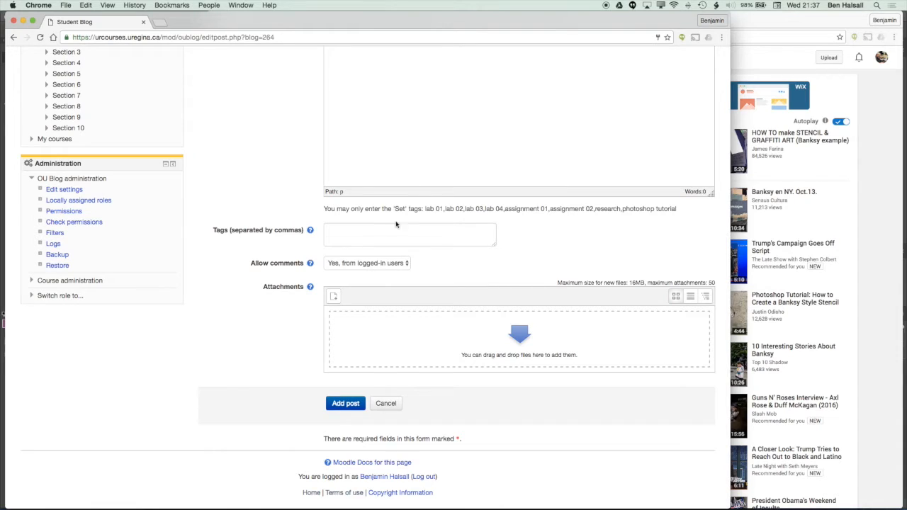
click(356, 235)
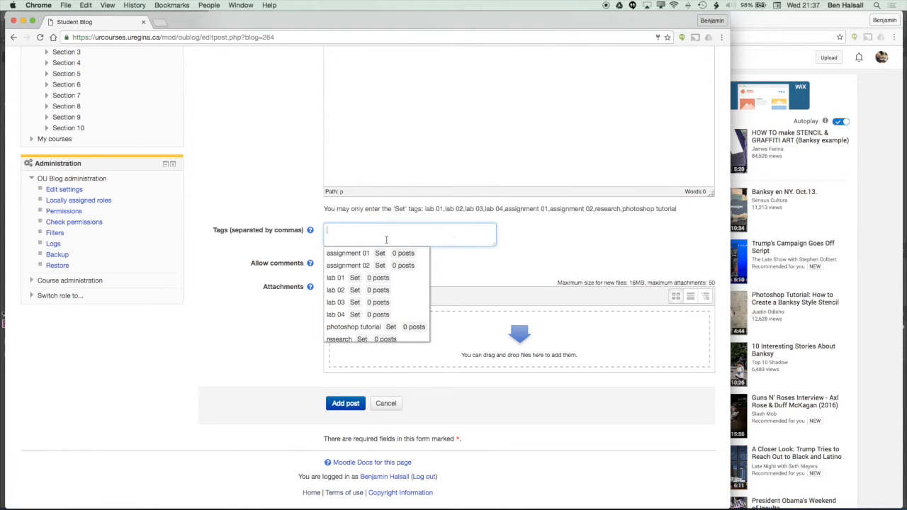
click(352, 340)
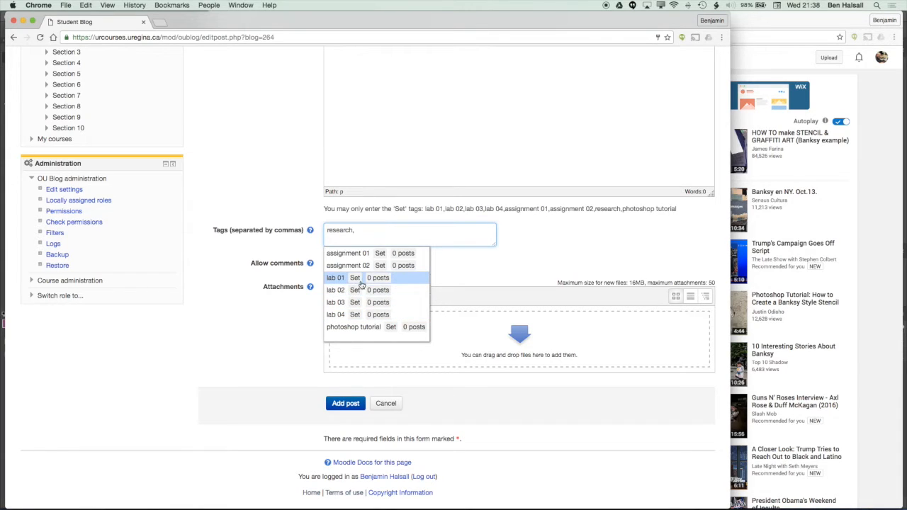
click(467, 273)
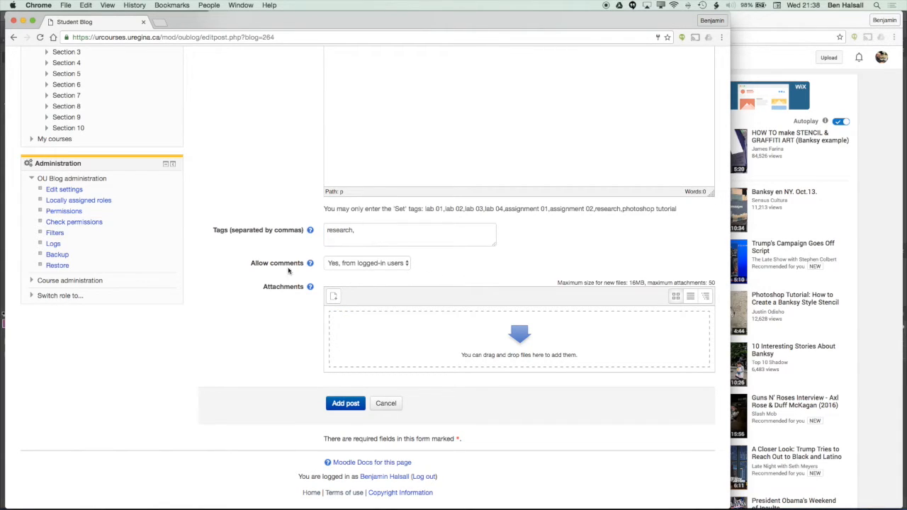
click(405, 263)
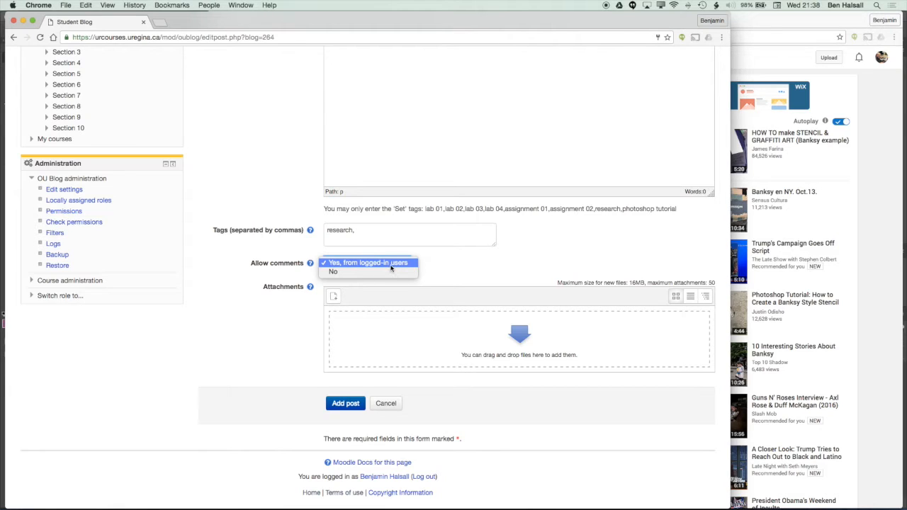
click(391, 268)
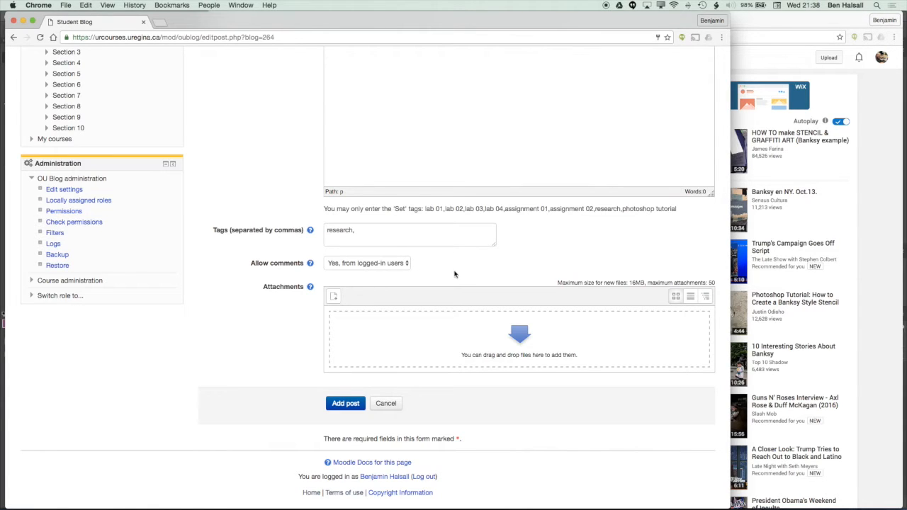
- Enter message "This is an introductory blog post where I will be showing you how to add content, embed images, embed video and at links to external content."
scroll(579, 220, up, 10)
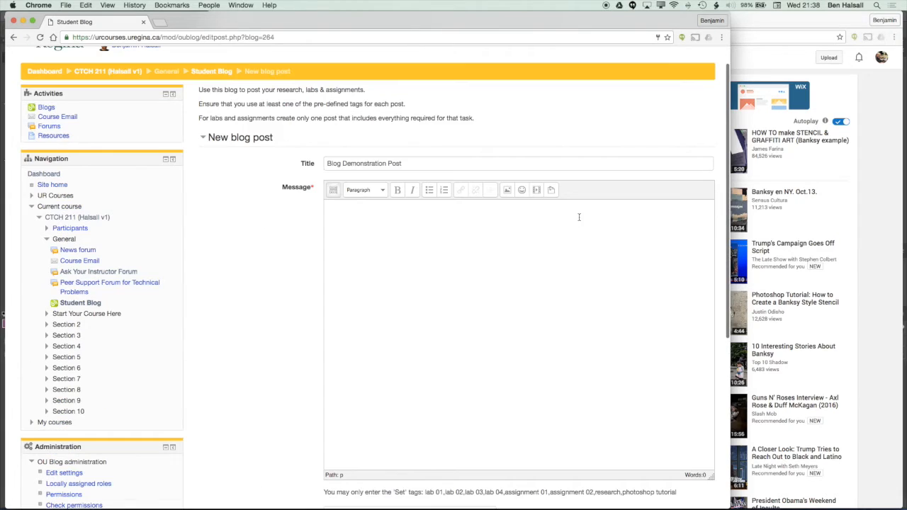
click(362, 221)
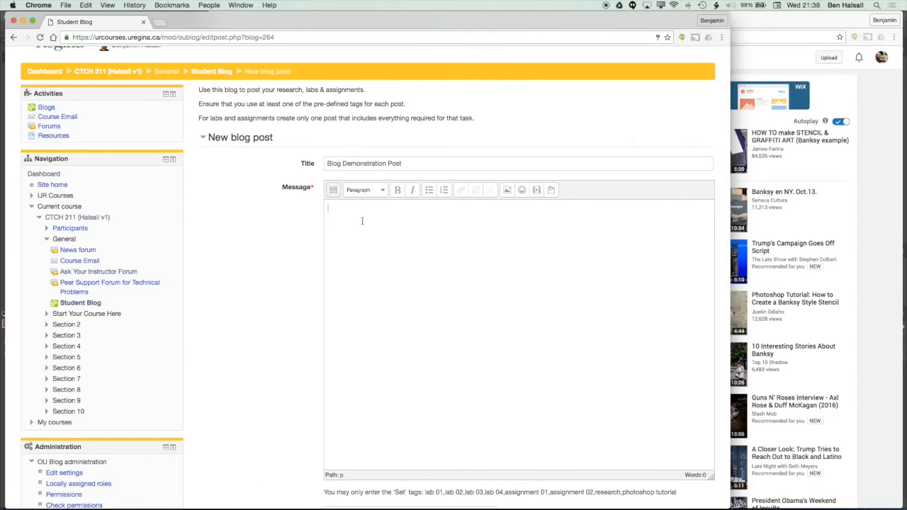
text(This is an introductory blog post where I will be showing you how to add content, embed images, embed video and at links to external content.)
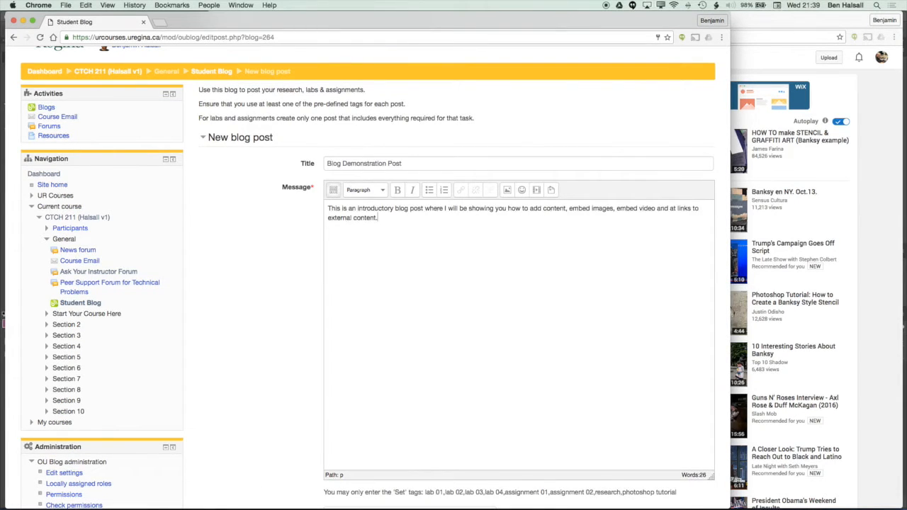
key(Return)
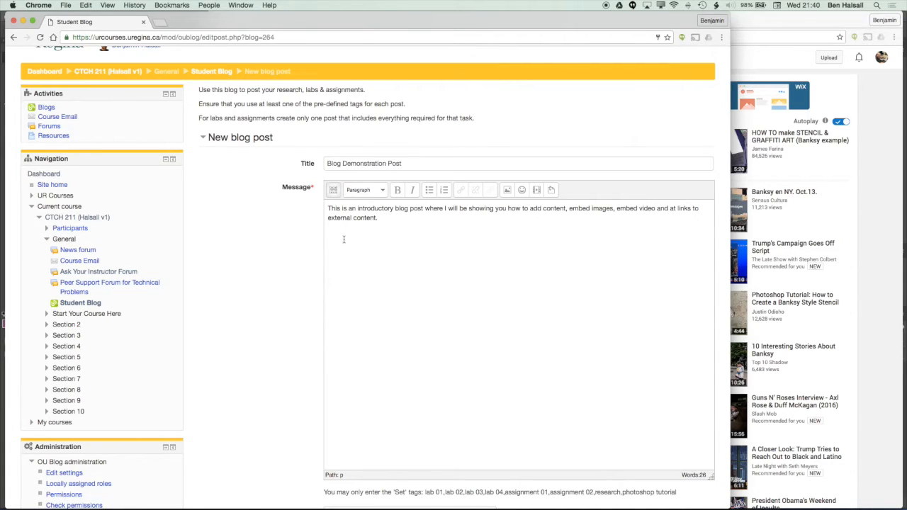
- Switch to the browser window with Instagram's #abstractart page and open the post of the yellow and green abstract painting
click(776, 26)
click(294, 21)
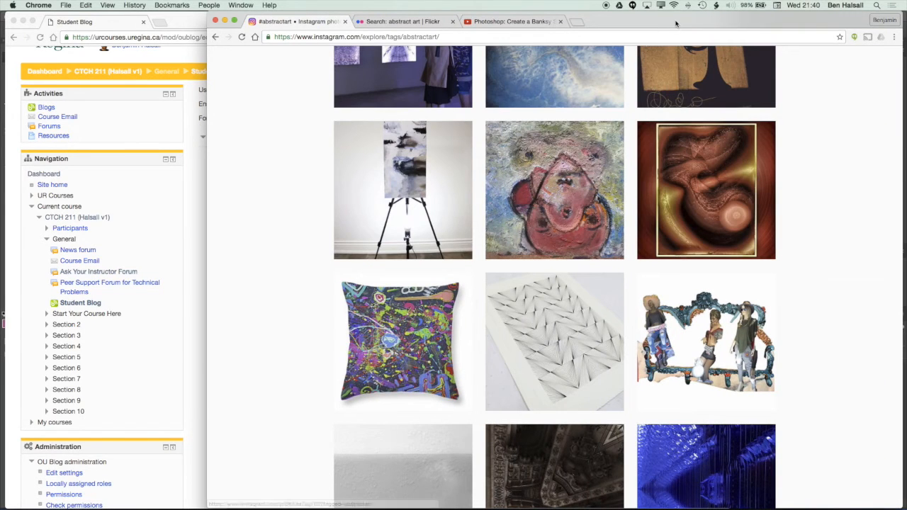
drag(684, 23, 672, 23)
scroll(737, 152, up, 10)
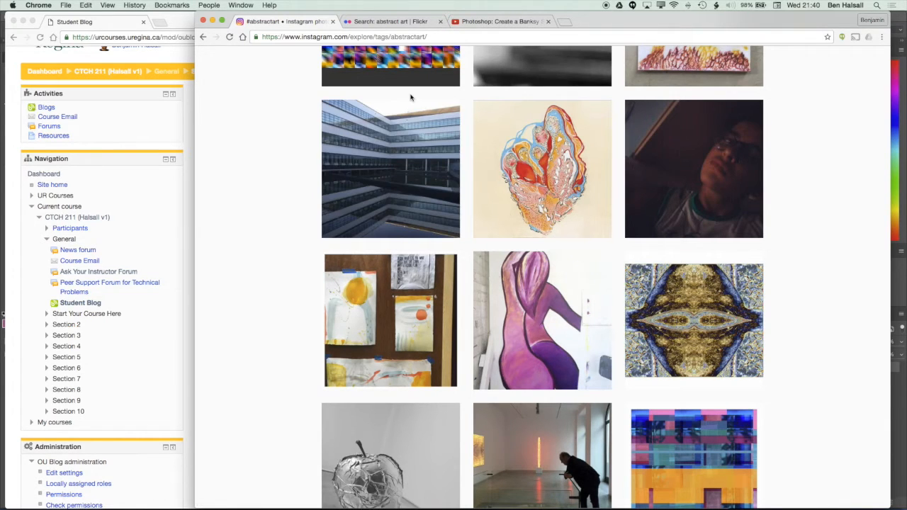
scroll(410, 98, down, 10)
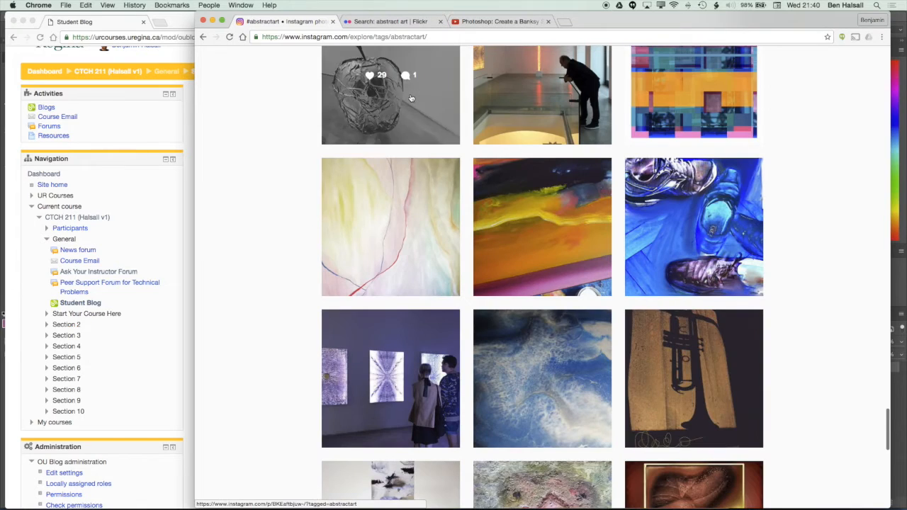
scroll(410, 98, down, 5)
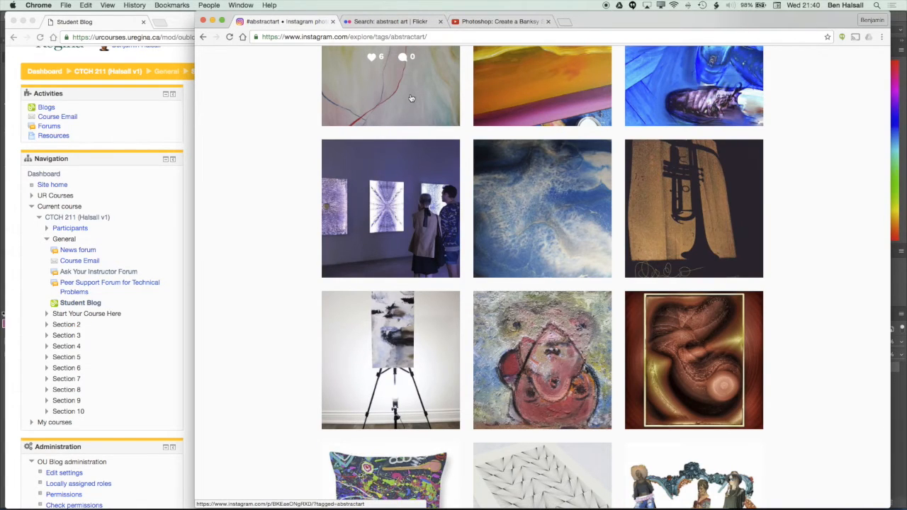
scroll(410, 98, down, 15)
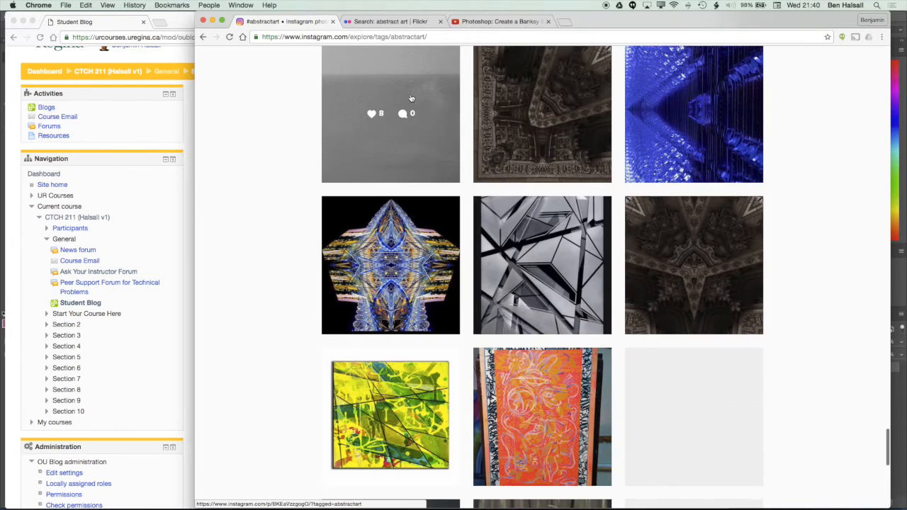
click(381, 388)
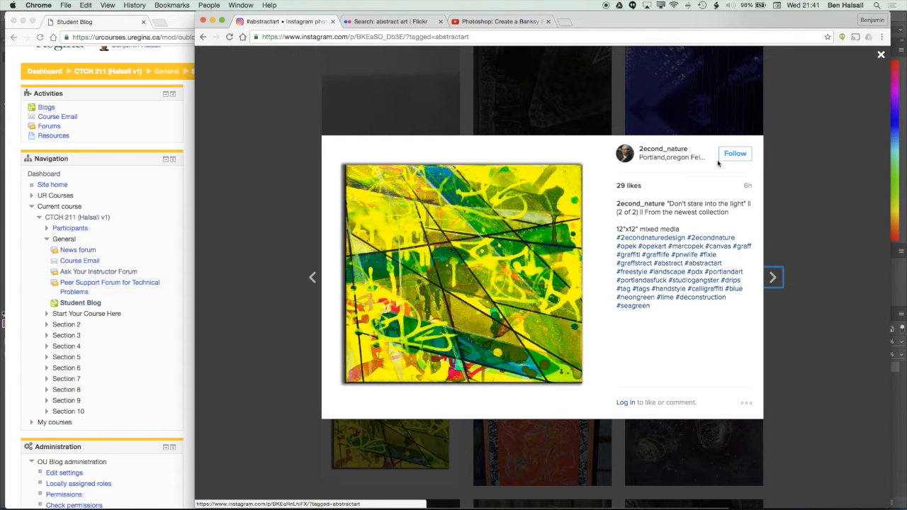
- Copy the embed code of the opened Instagram post with its caption included
click(747, 404)
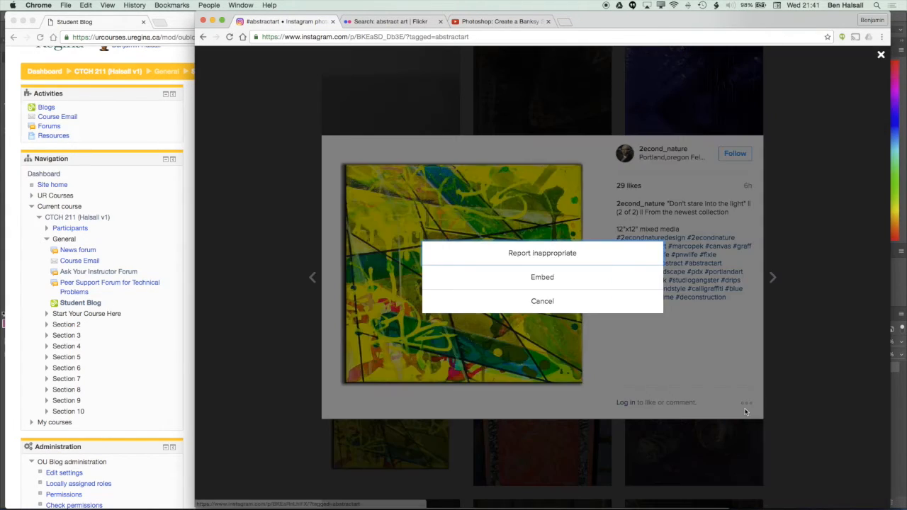
click(550, 280)
click(531, 253)
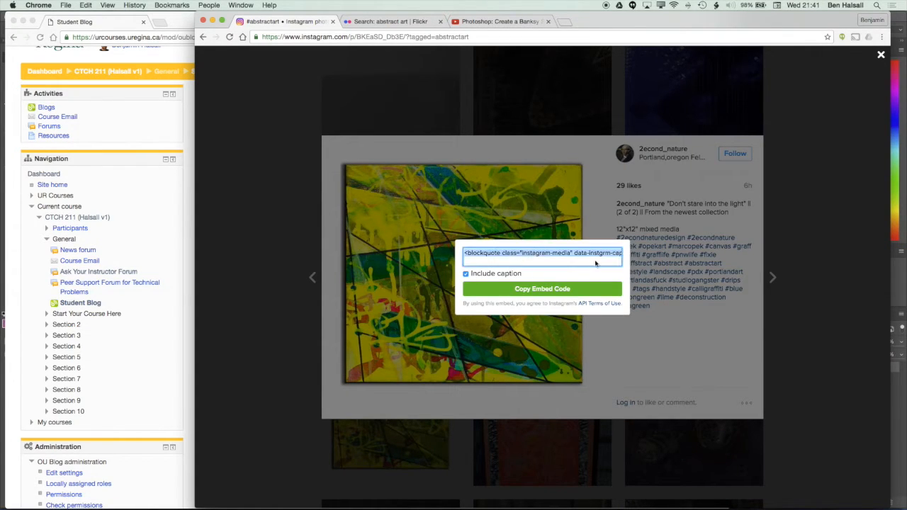
click(541, 290)
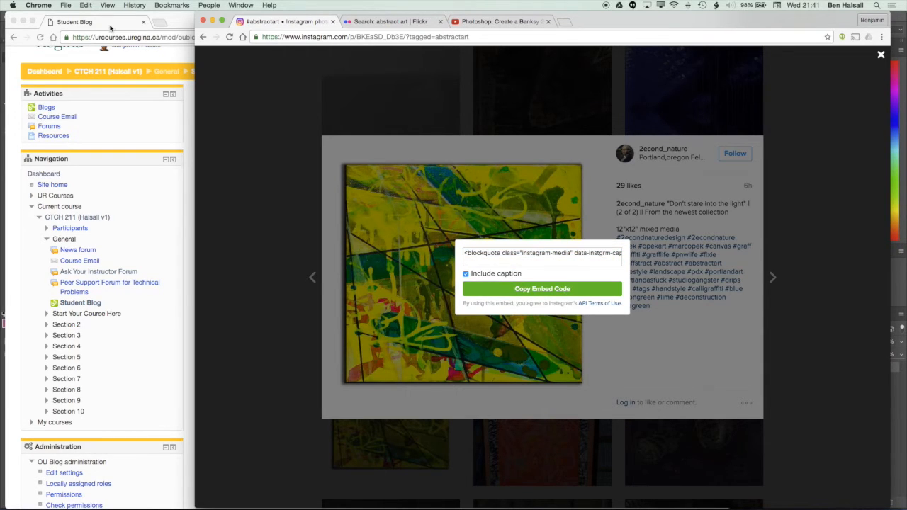
- Return to the blog post and paste the Instagram embed code into the message's HTML source below the introductory paragraph
click(109, 27)
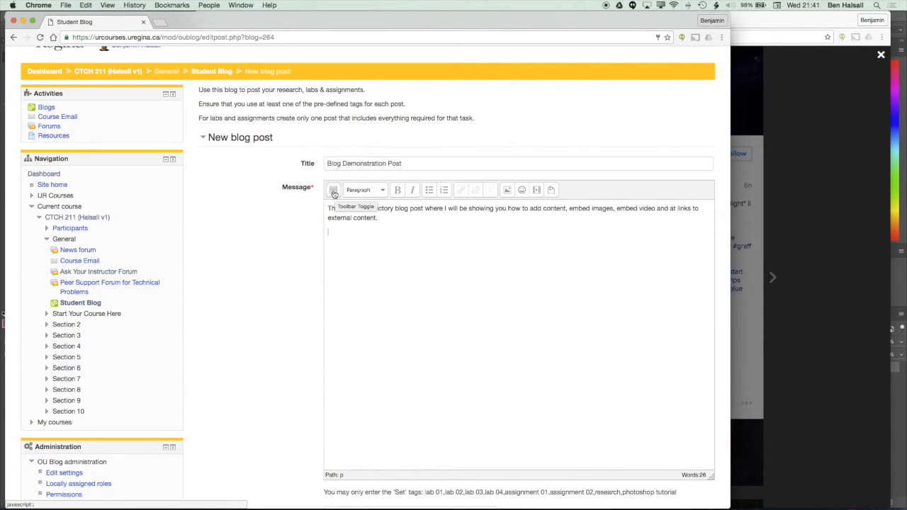
click(334, 194)
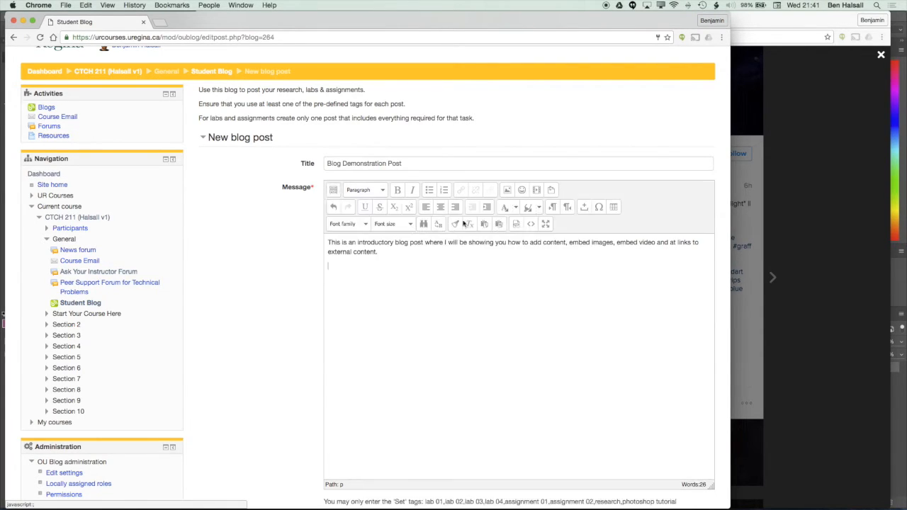
click(531, 229)
click(214, 196)
key(super+v)
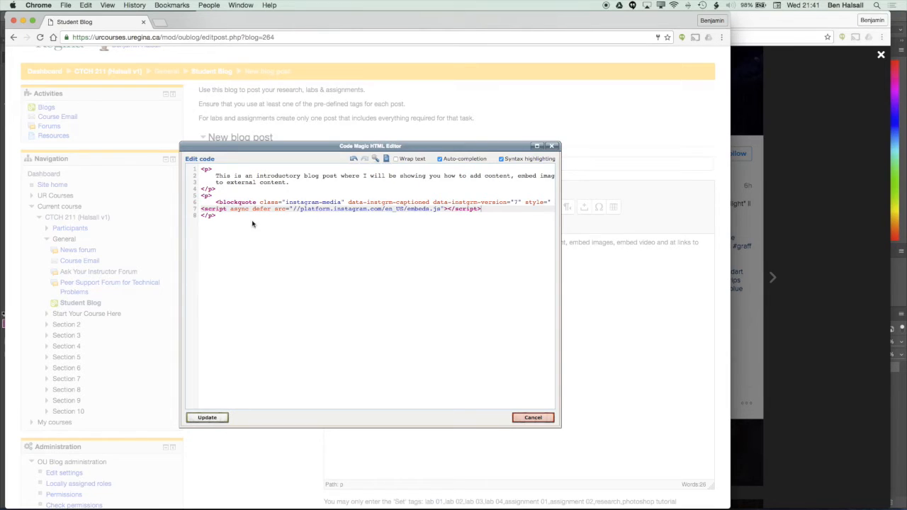
click(205, 419)
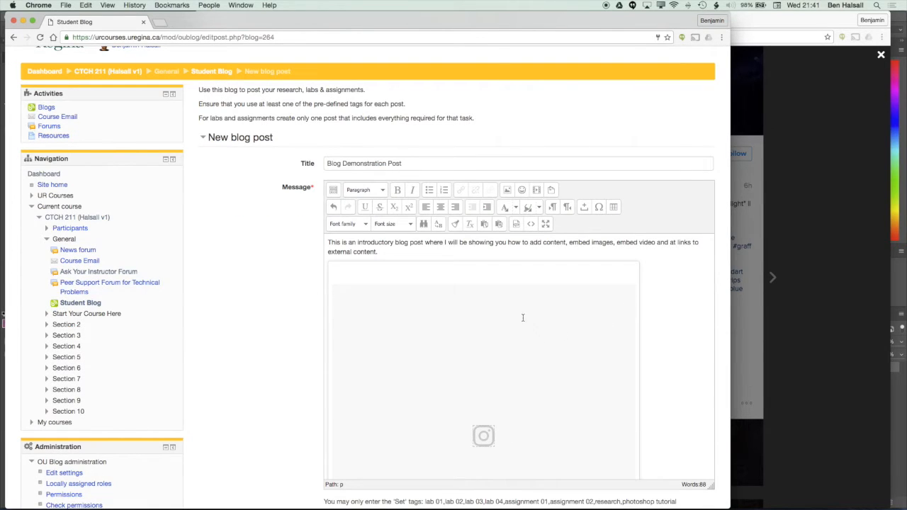
- Add the line "Below is an example of an Instagram image embedded in the blog." between the introduction and the Instagram embed
scroll(523, 318, down, 5)
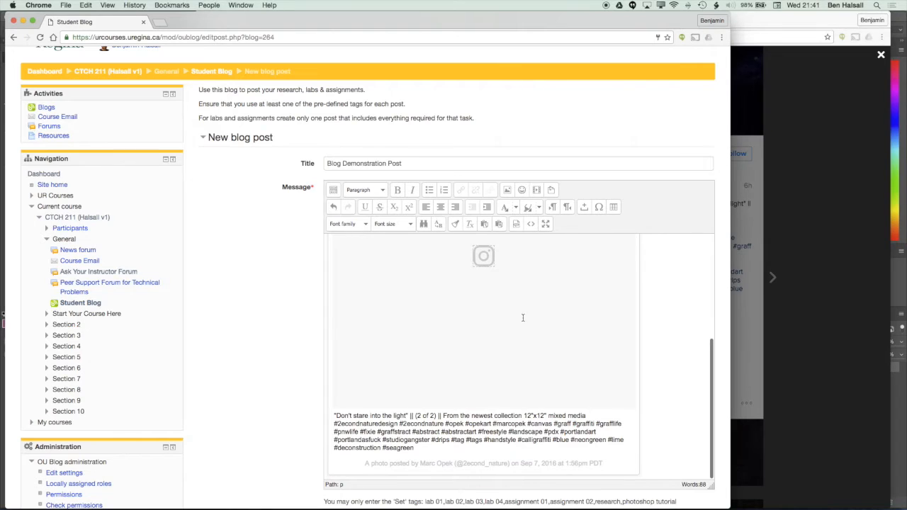
scroll(523, 317, up, 5)
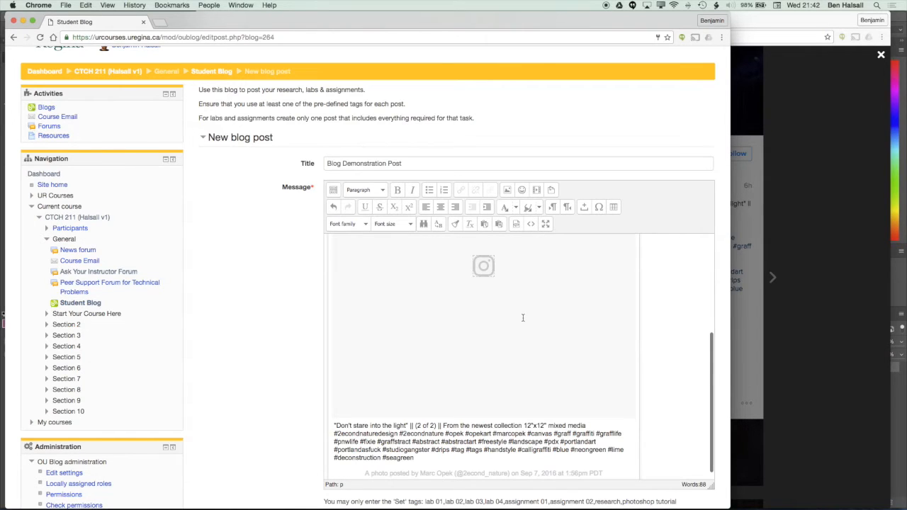
scroll(523, 318, up, 5)
scroll(523, 318, down, 3)
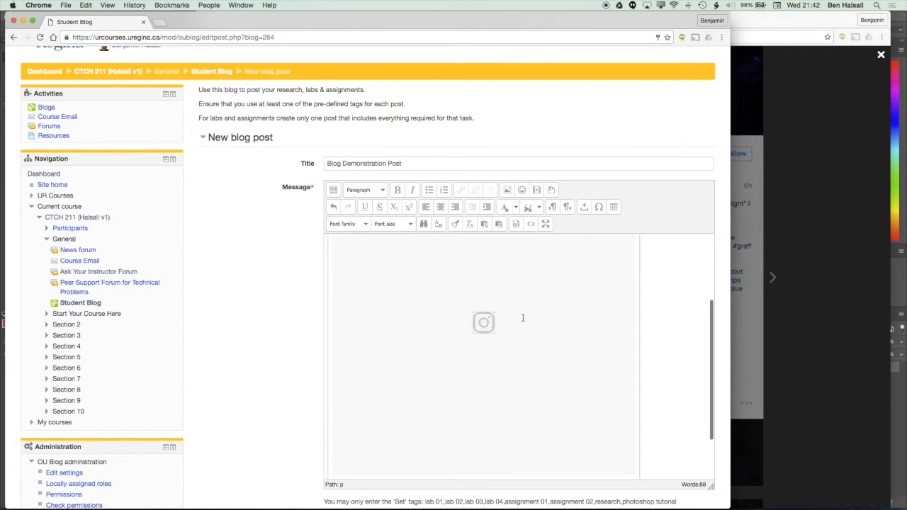
scroll(524, 317, up, 5)
click(392, 282)
key(Return)
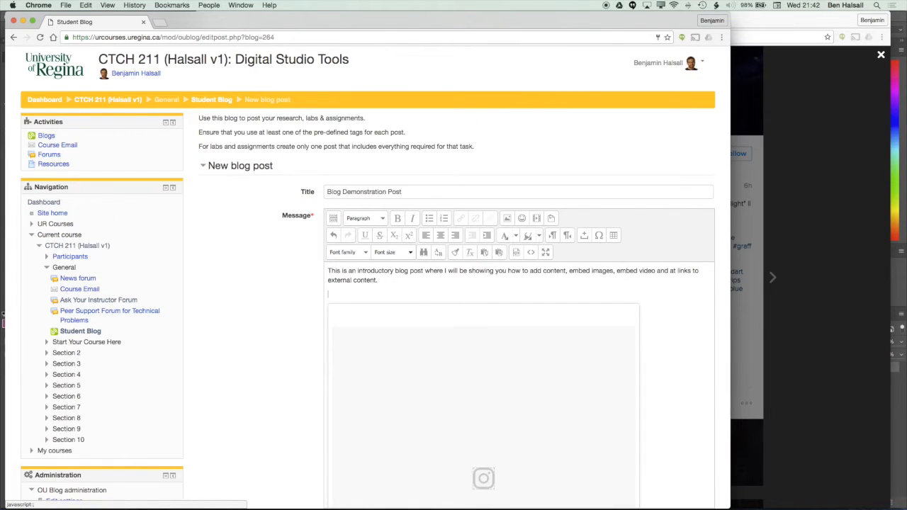
text(Below is an example of an Insta)
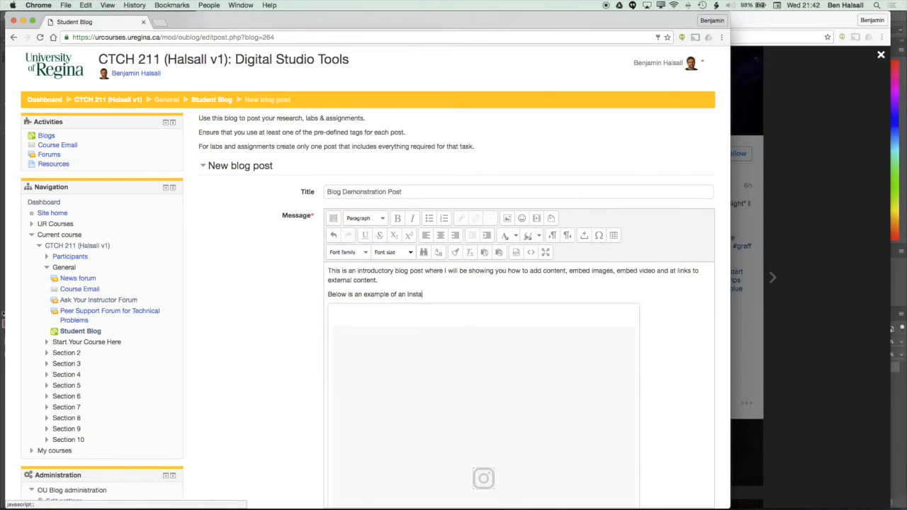
text(gram image embedded in the blog.)
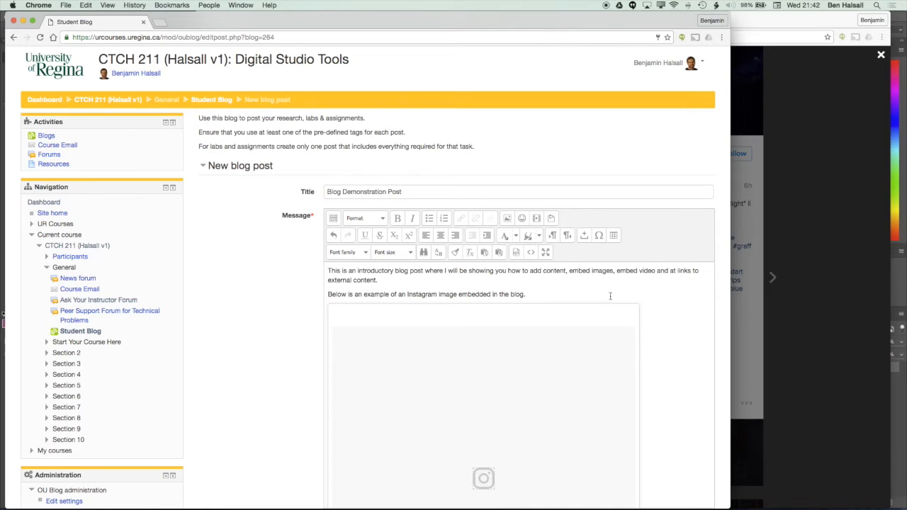
- Add the line "Below is a Flickr Image Embedded in the Page" beneath the Instagram embed, followed by a new paragraph
scroll(452, 340, down, 10)
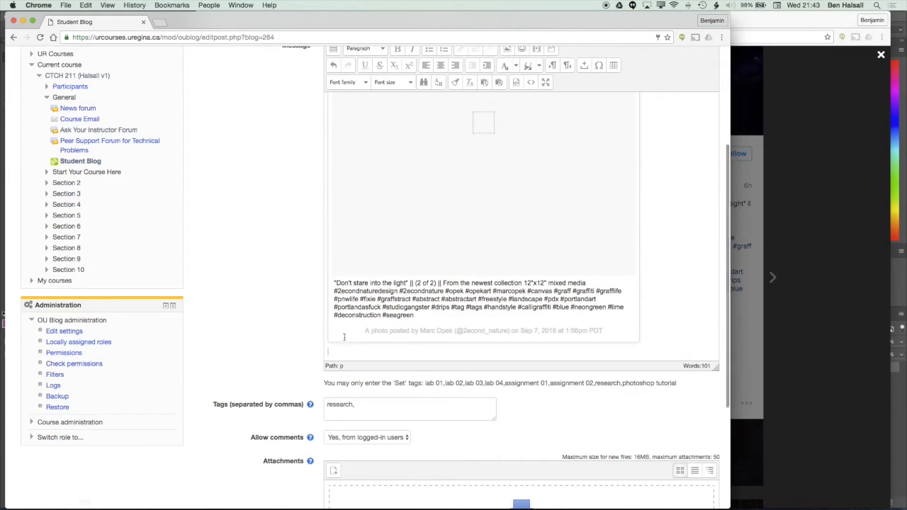
click(328, 353)
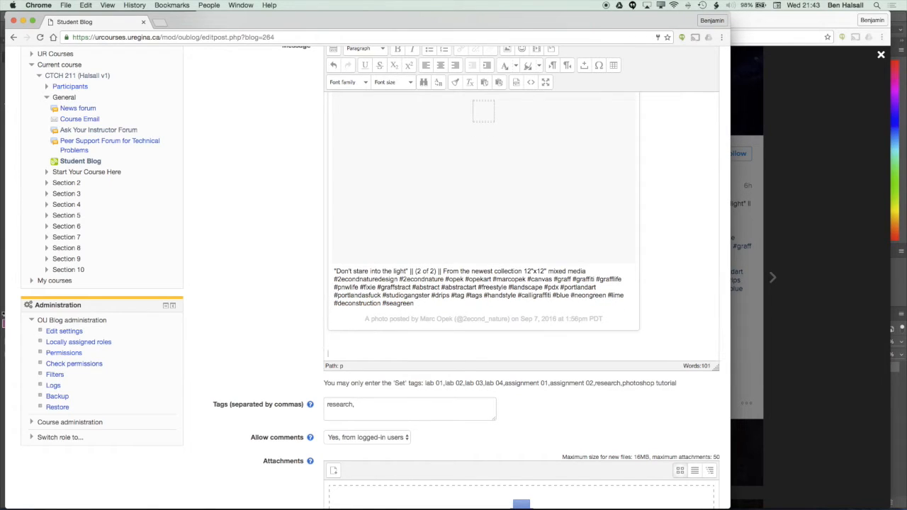
key(Return)
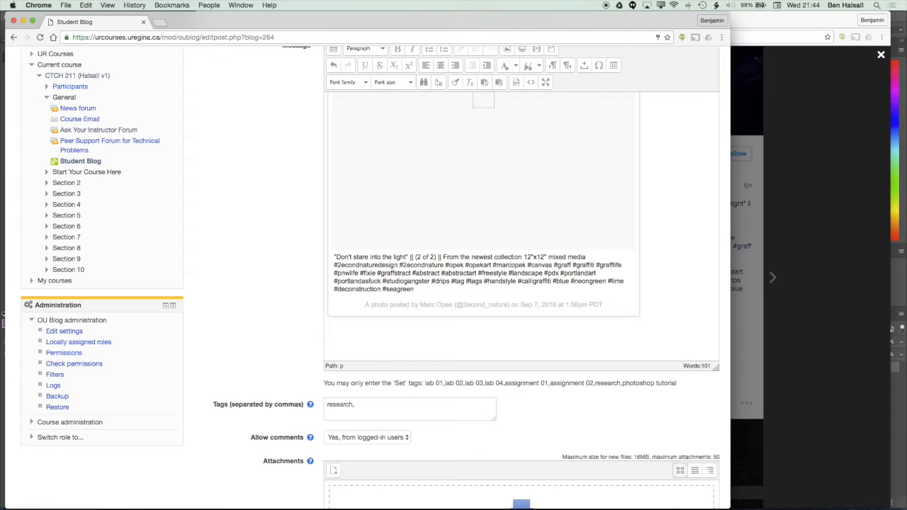
text(Below is a Flickr Image Embedded in the Page)
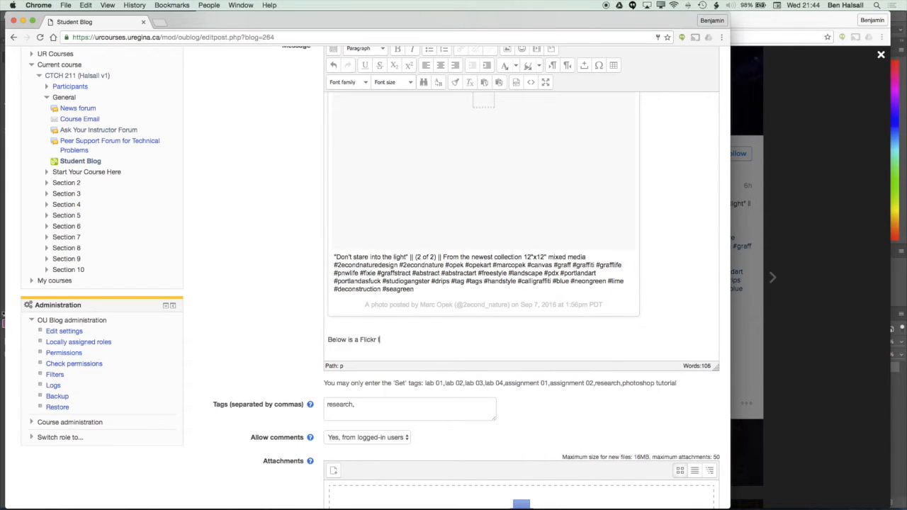
key(Return)
- Switch to the Flickr abstract art results, open the painting of red, yellow, blue and black drips on cream, and copy its embed code
click(755, 27)
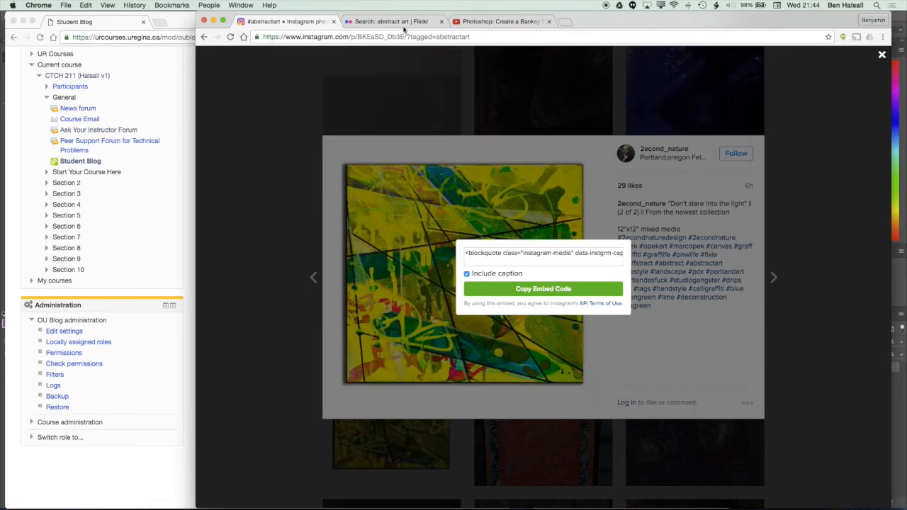
click(394, 23)
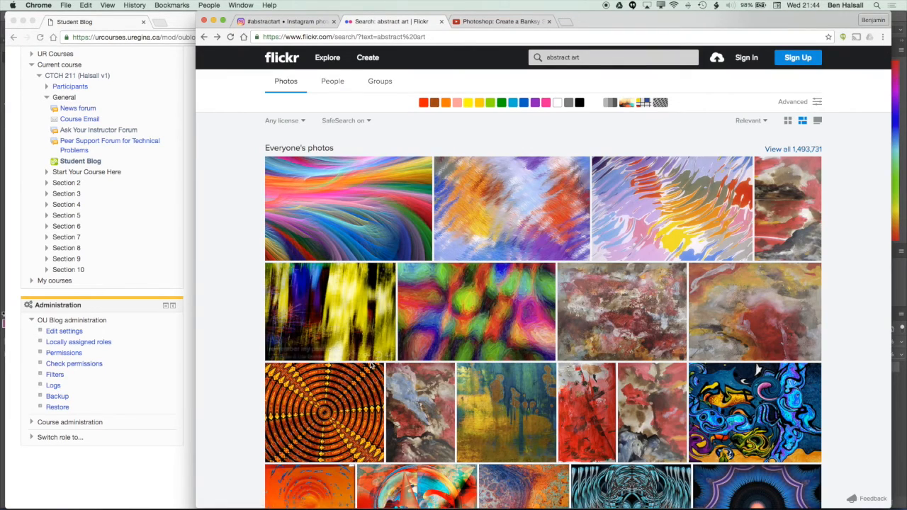
scroll(434, 168, down, 10)
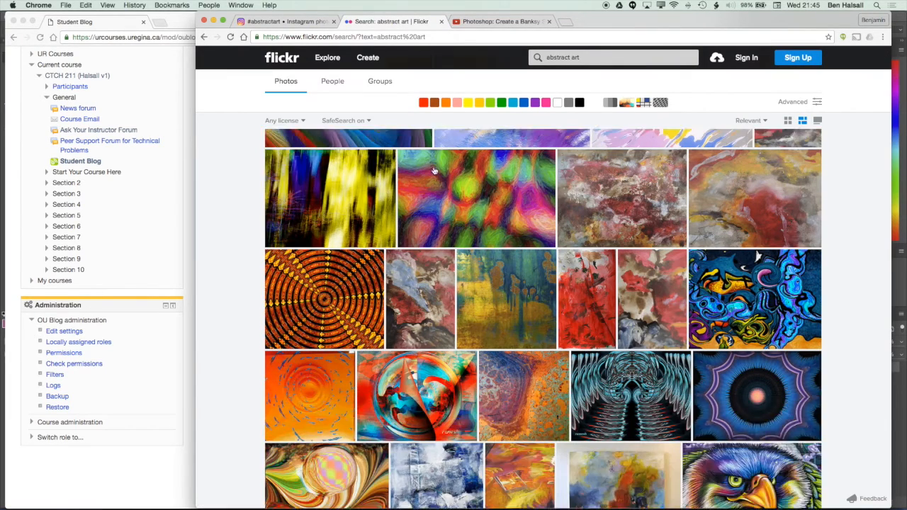
scroll(435, 171, down, 15)
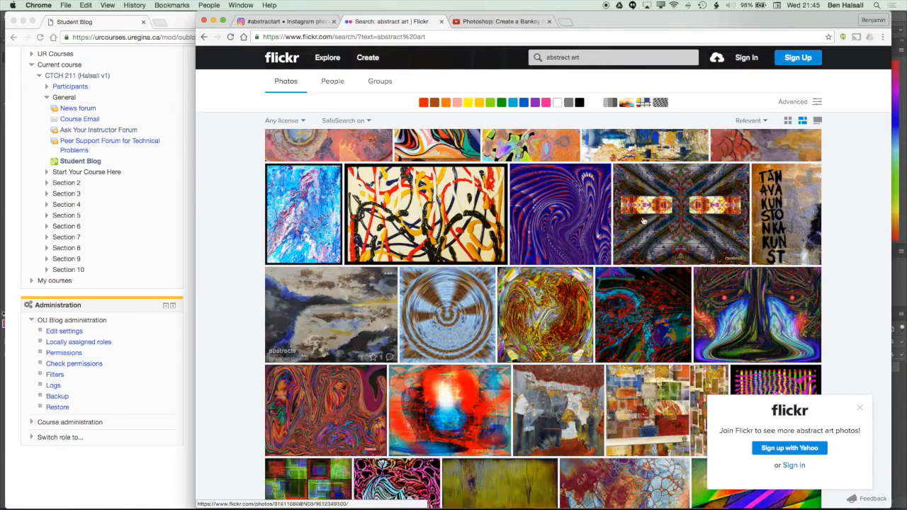
click(430, 221)
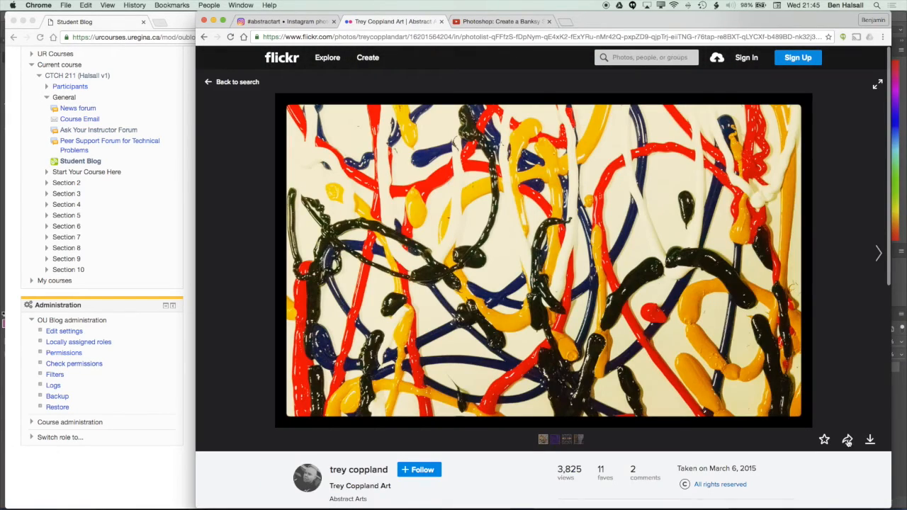
click(845, 440)
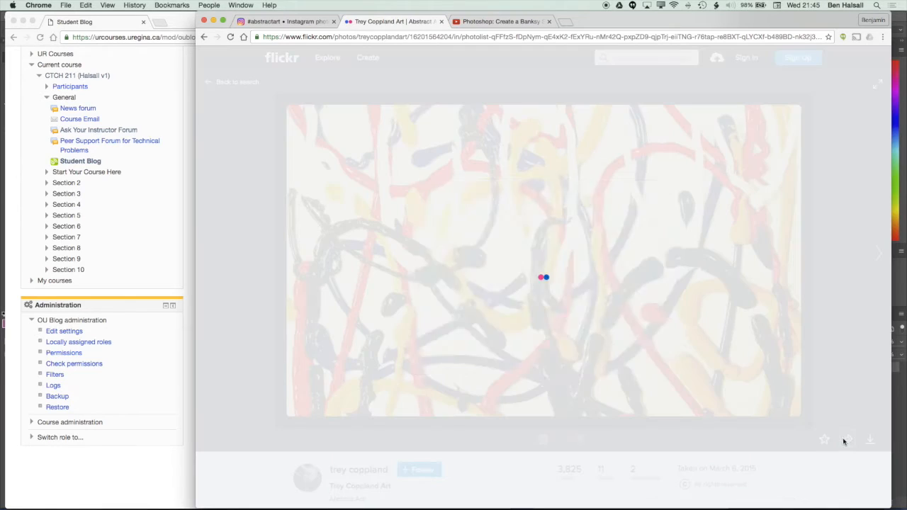
click(536, 210)
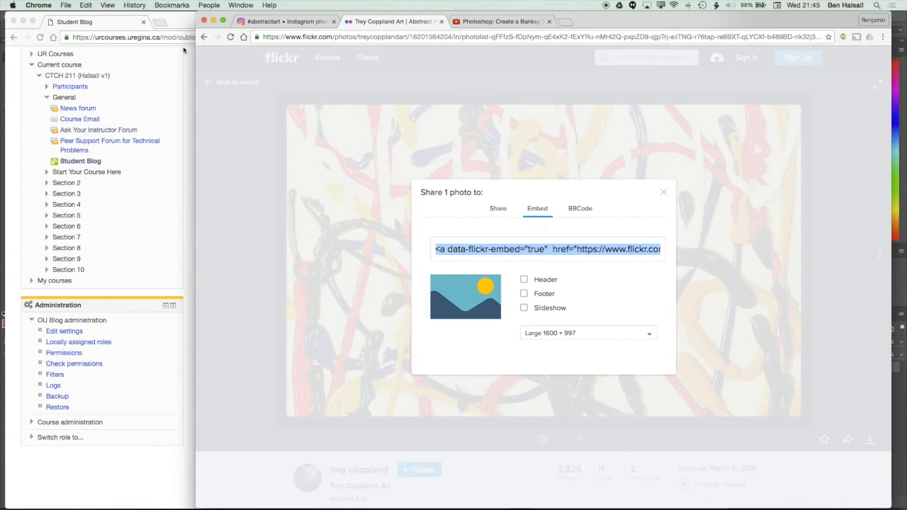
- Return to the blog post and paste the Flickr embed code into the message's HTML source below the Flickr line, updating the message
click(185, 23)
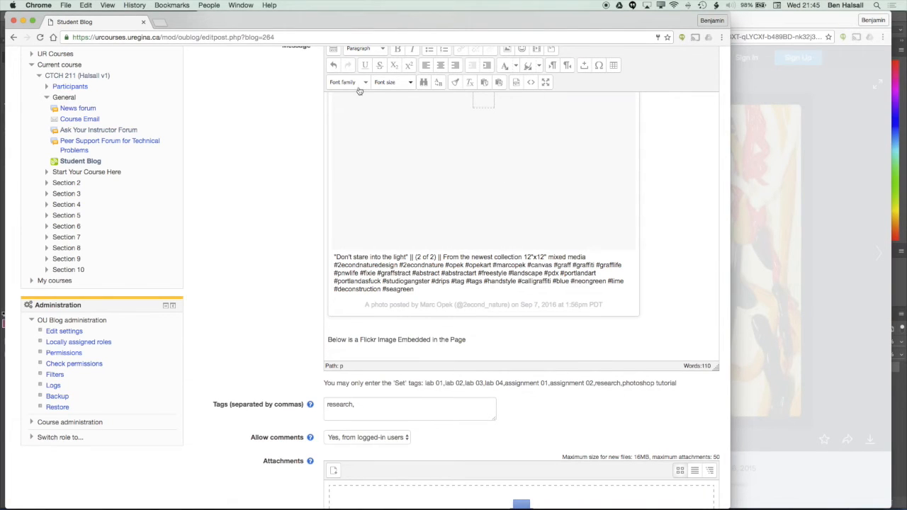
click(530, 86)
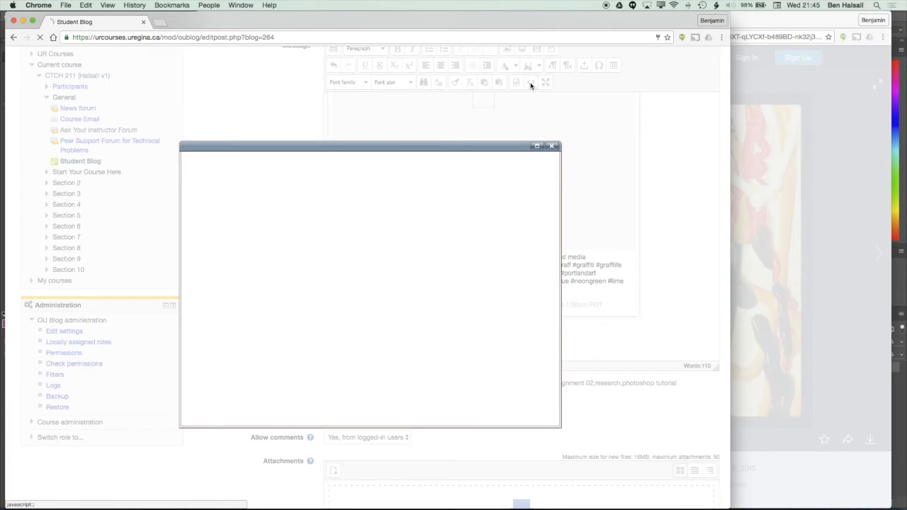
click(290, 369)
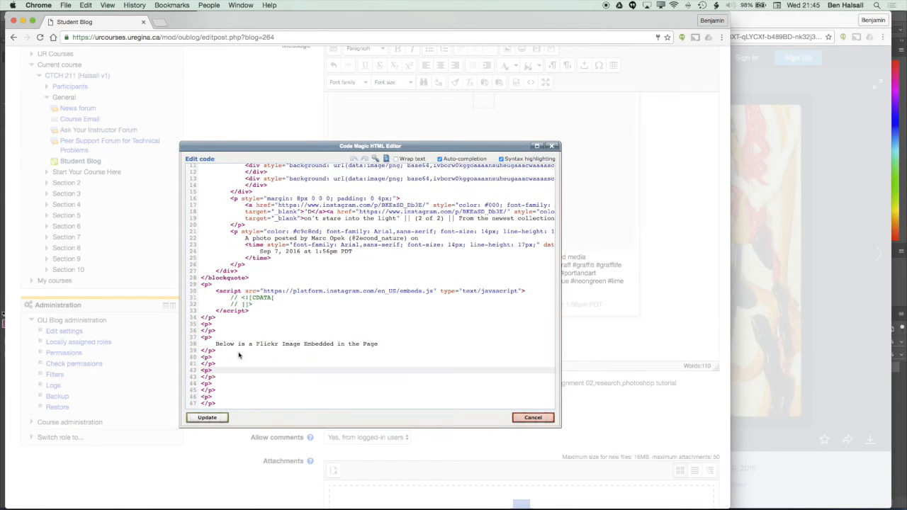
click(229, 357)
key(Return)
key(super+v)
click(207, 418)
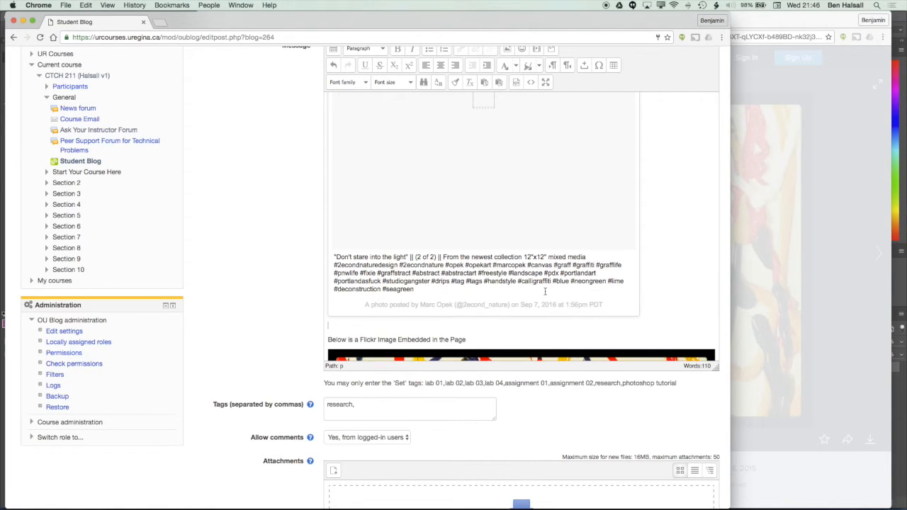
- Add the line "An Embedded YouTube Video" below the embedded Flickr image, followed by a new paragraph
scroll(545, 292, down, 5)
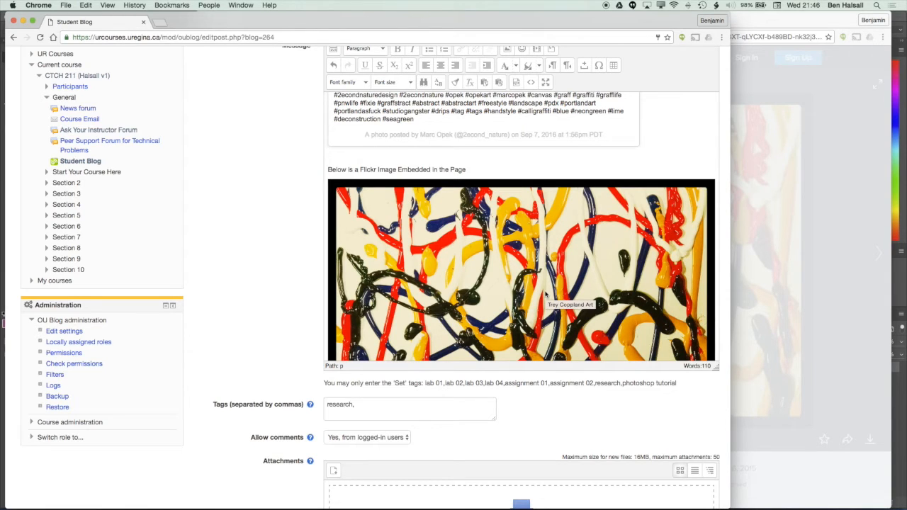
scroll(545, 292, down, 3)
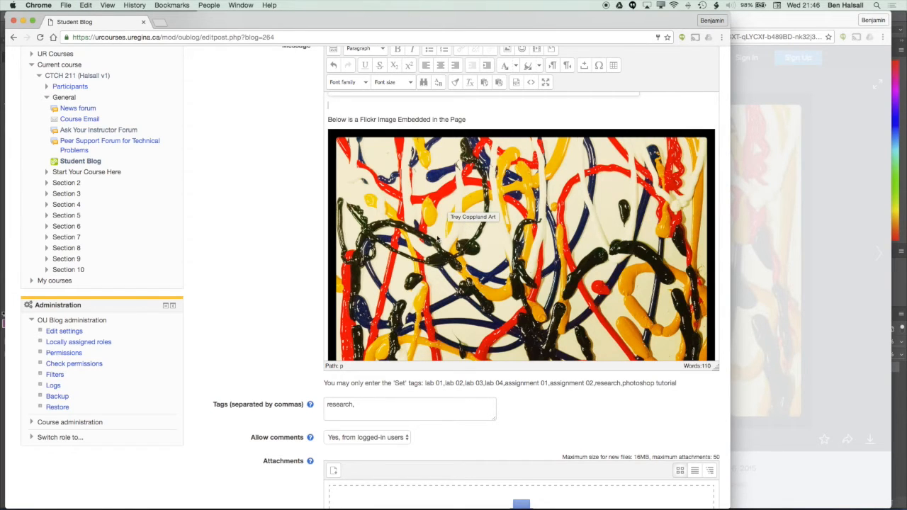
scroll(437, 241, down, 2)
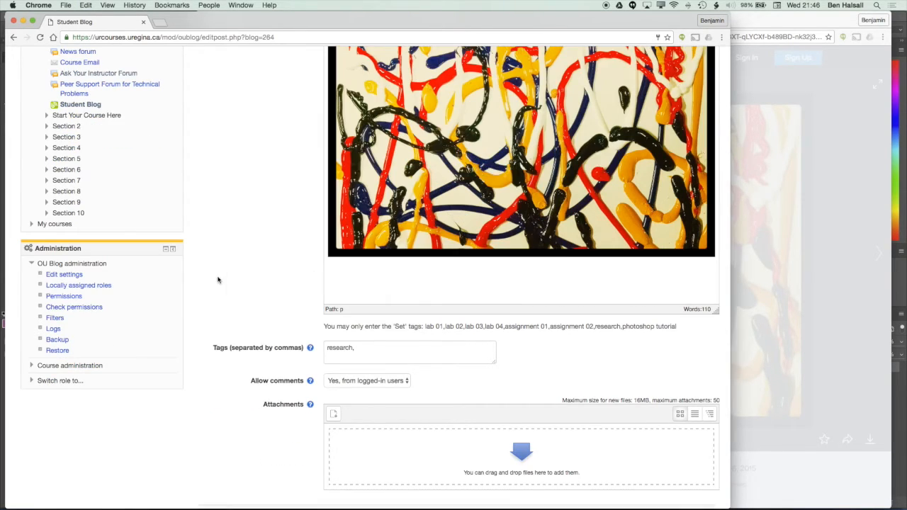
text(An Embedded YouTube Video)
key(Return)
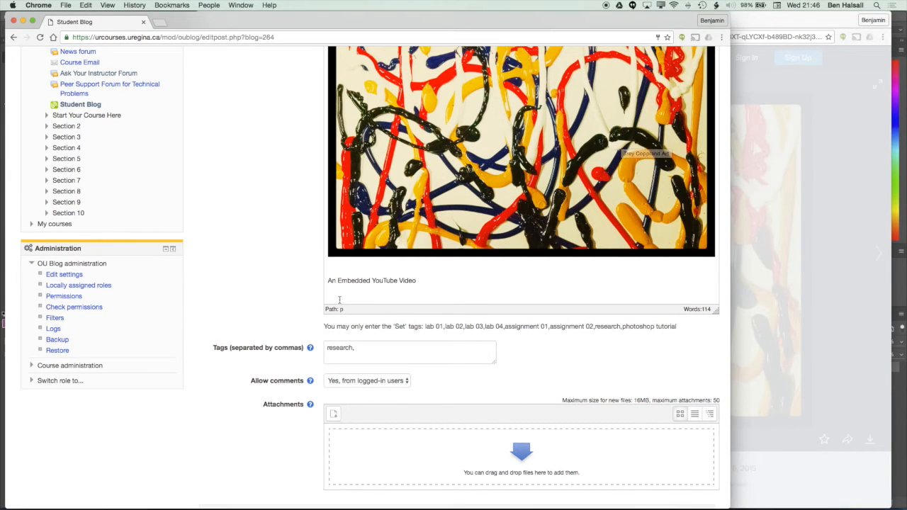
- Open the message's HTML source and insert a blank line inside the empty paragraph following "An Embedded YouTube Video"
scroll(364, 292, up, 15)
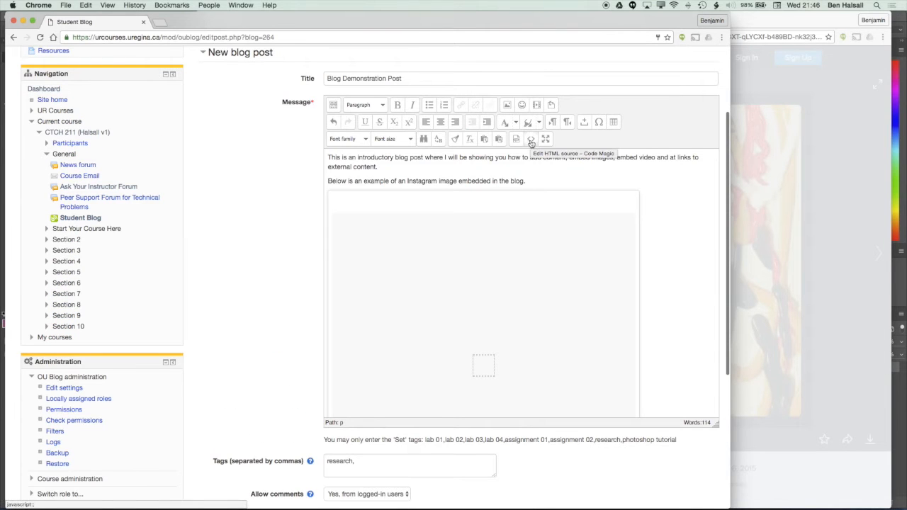
click(531, 142)
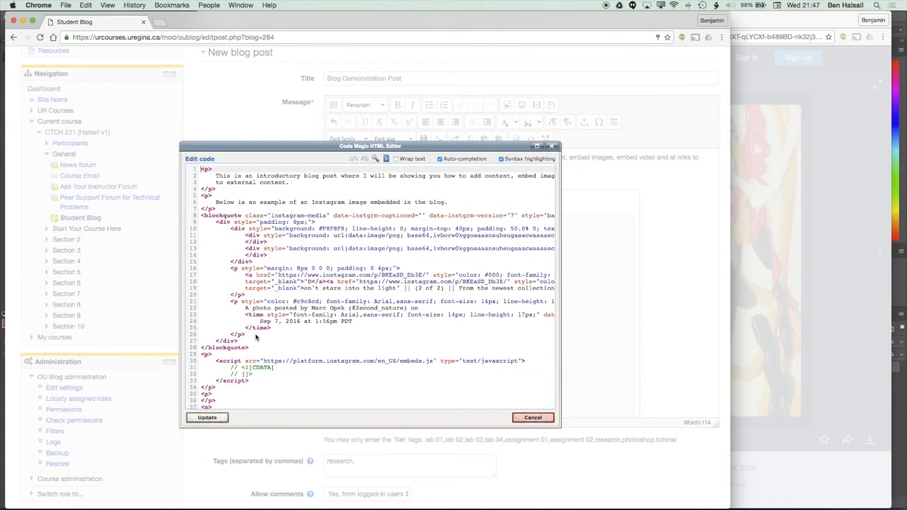
scroll(255, 337, down, 10)
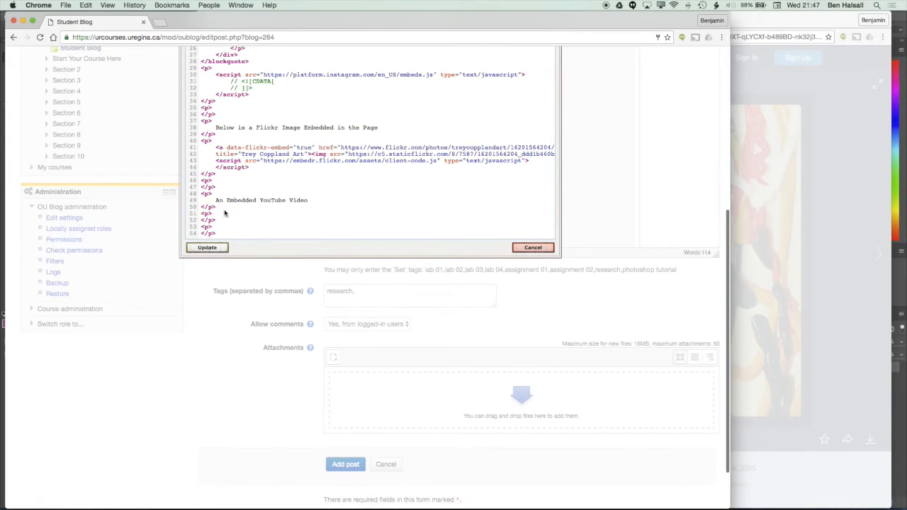
click(221, 214)
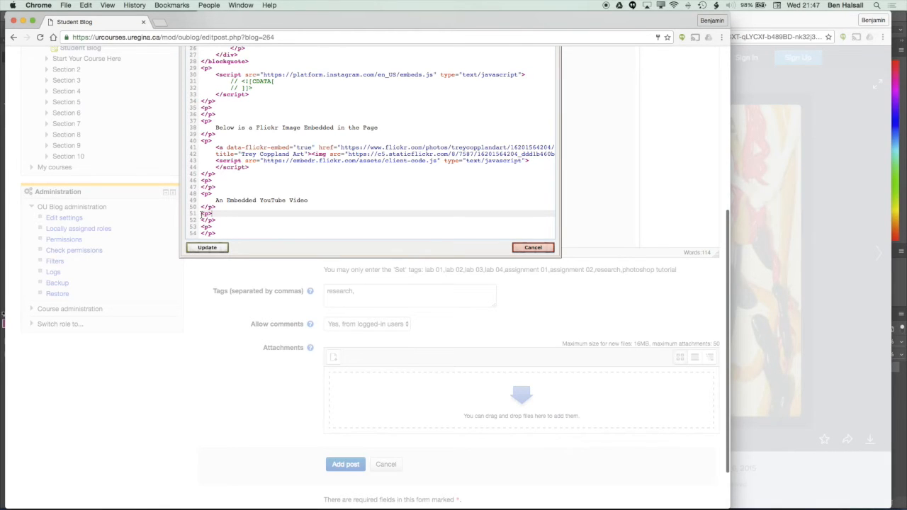
key(Return)
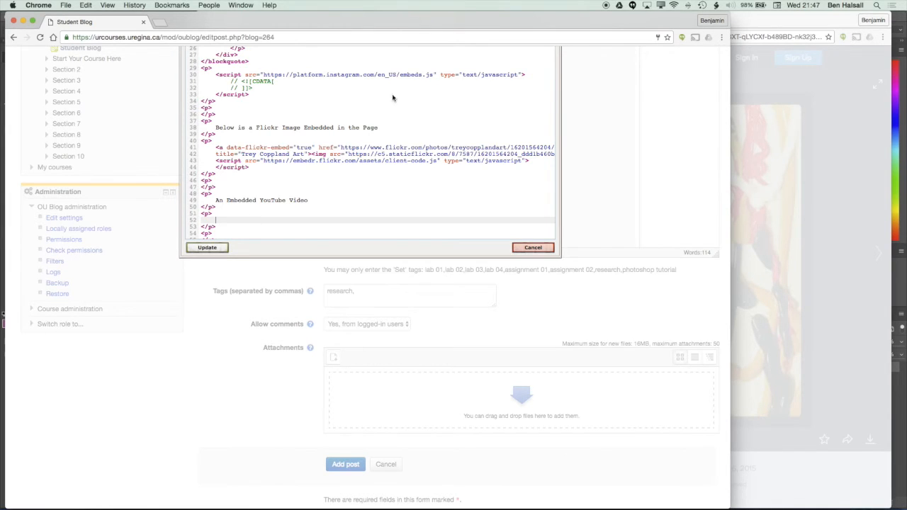
- Switch to the YouTube video "Photoshop: Create a Banksy Style Portrait in 10 minutes" and copy its embed code
click(749, 26)
click(511, 22)
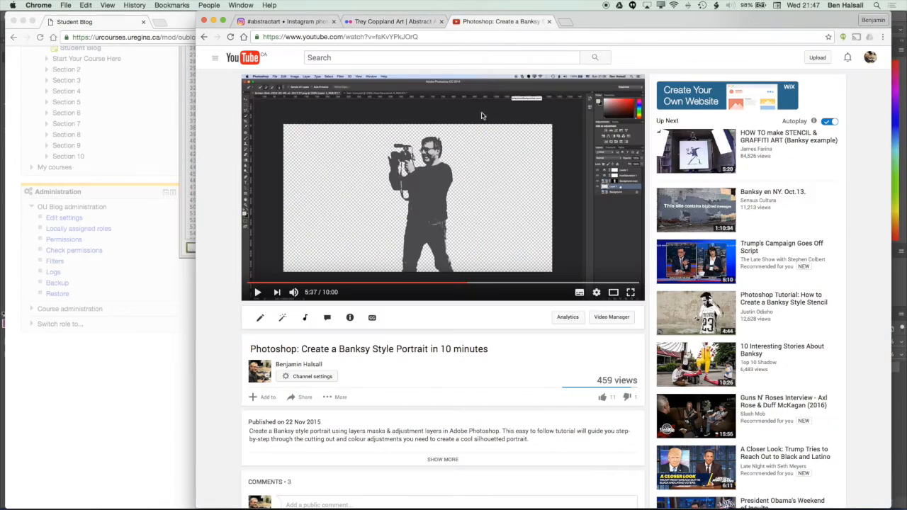
click(301, 400)
click(297, 424)
key(super+c)
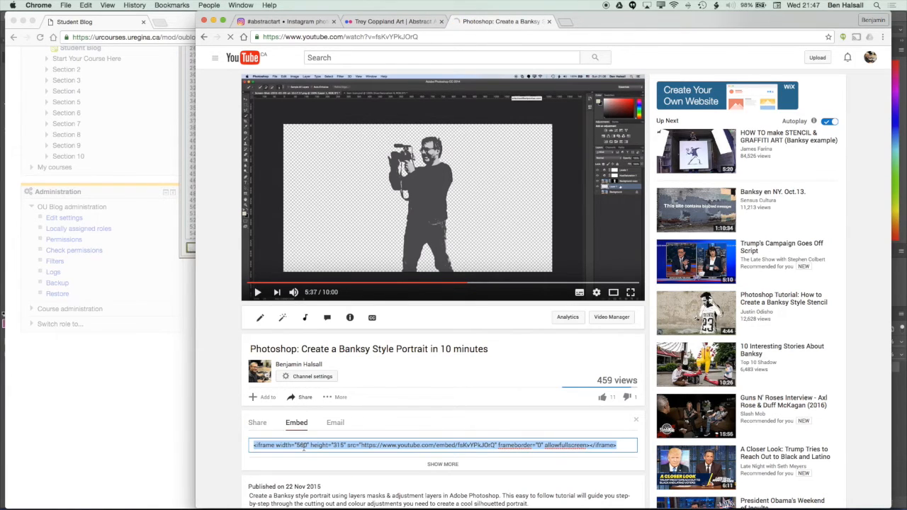
- Return to the blog post's HTML source, paste the YouTube iframe code on the blank line, and update the message
click(179, 23)
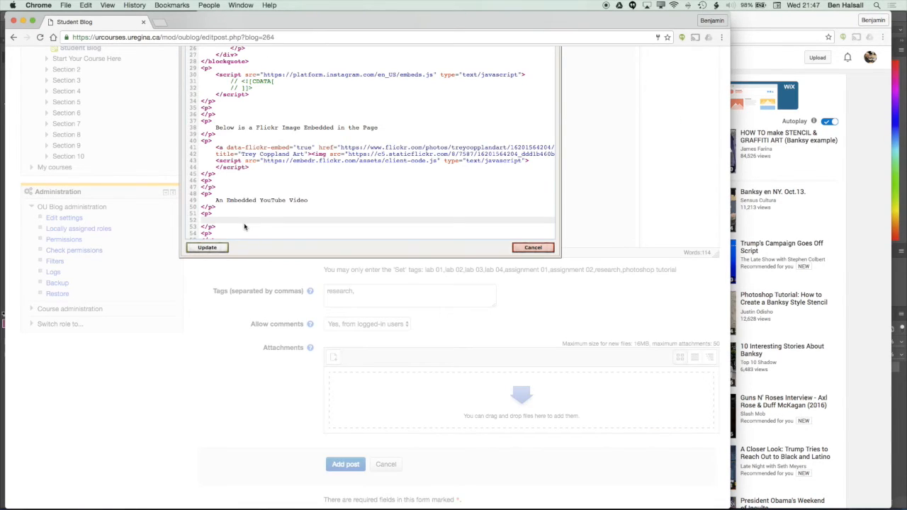
key(super+v)
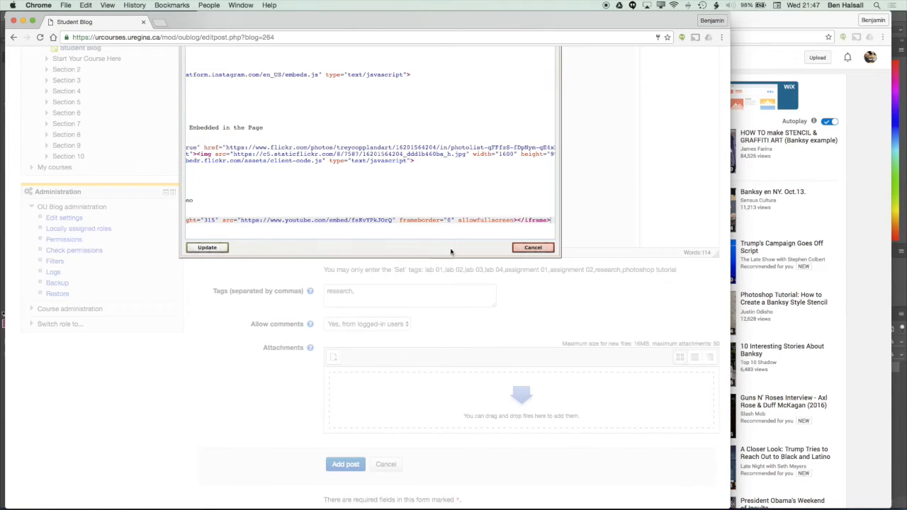
click(208, 248)
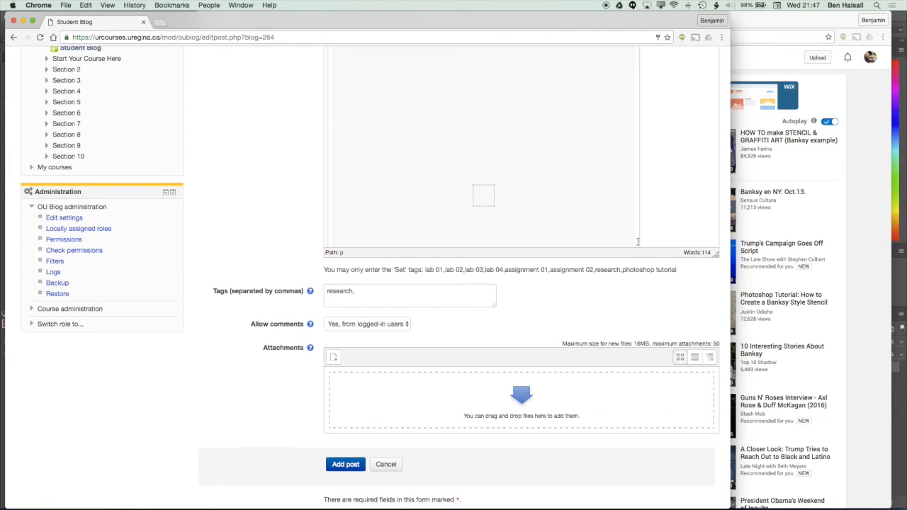
scroll(637, 234, up, 10)
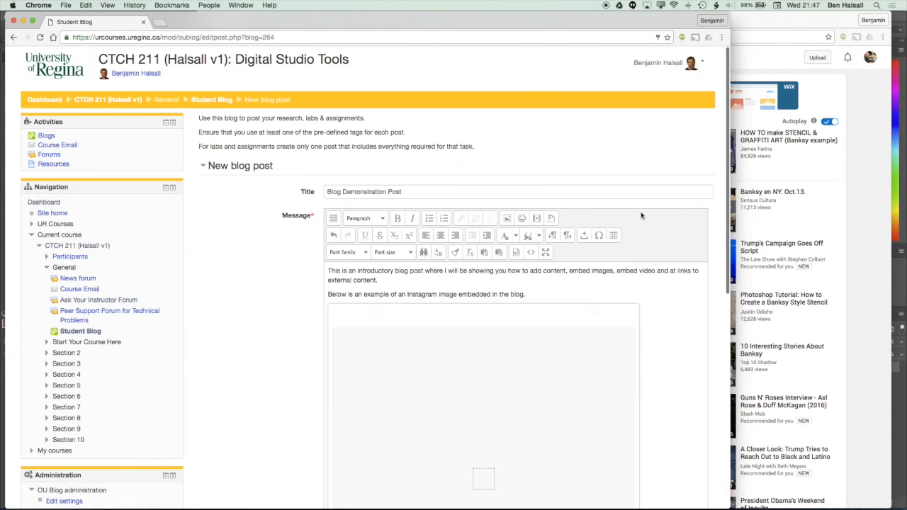
scroll(641, 216, down, 10)
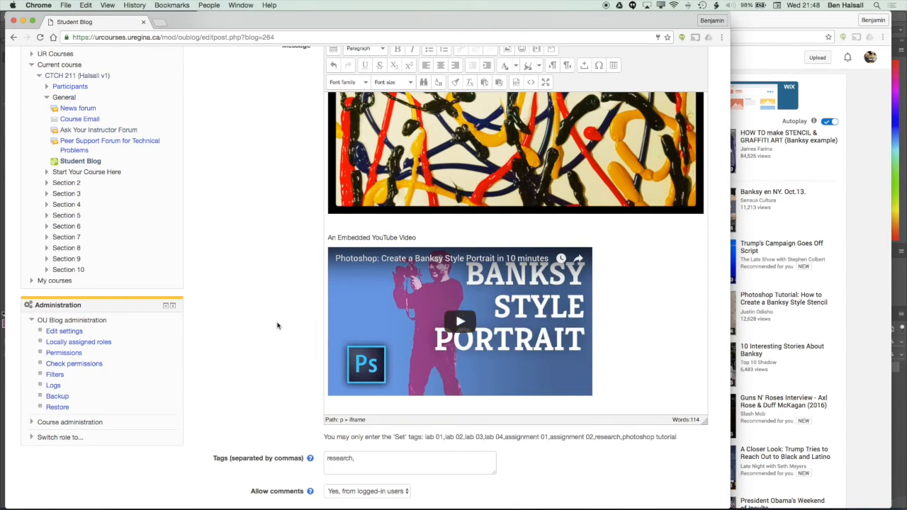
- Publish the blog post and look through its embedded content on the Student Blog page
scroll(284, 301, down, 6)
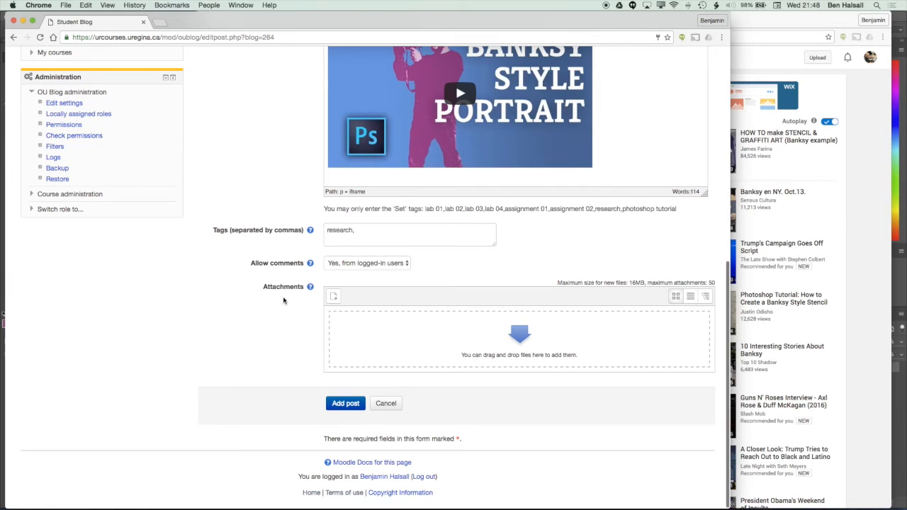
click(346, 404)
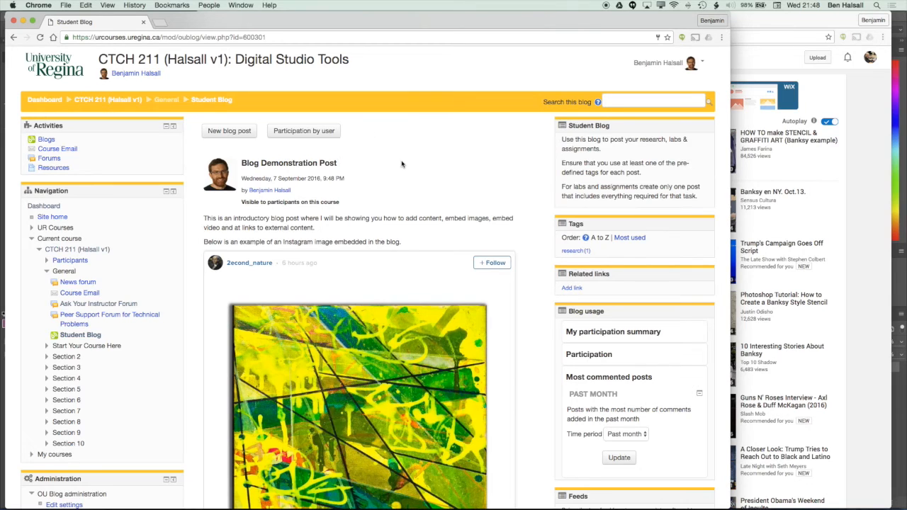
scroll(402, 164, down, 4)
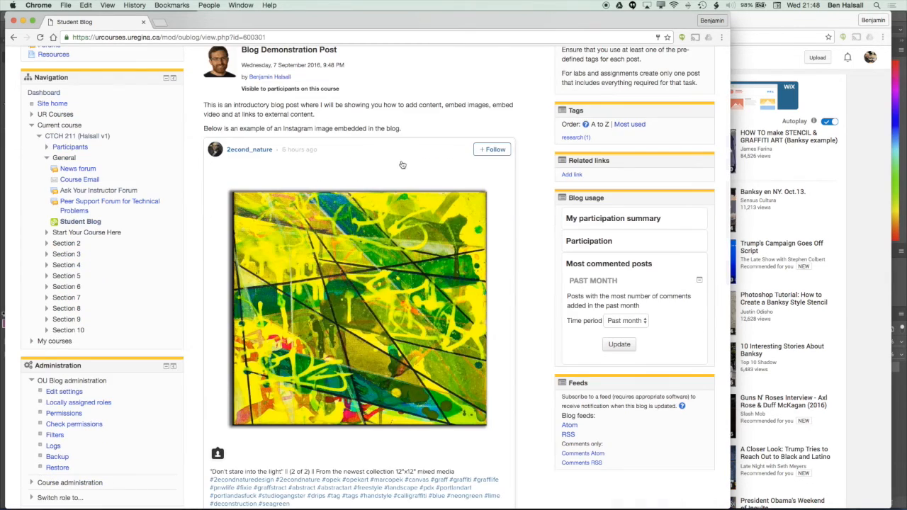
scroll(401, 164, down, 3)
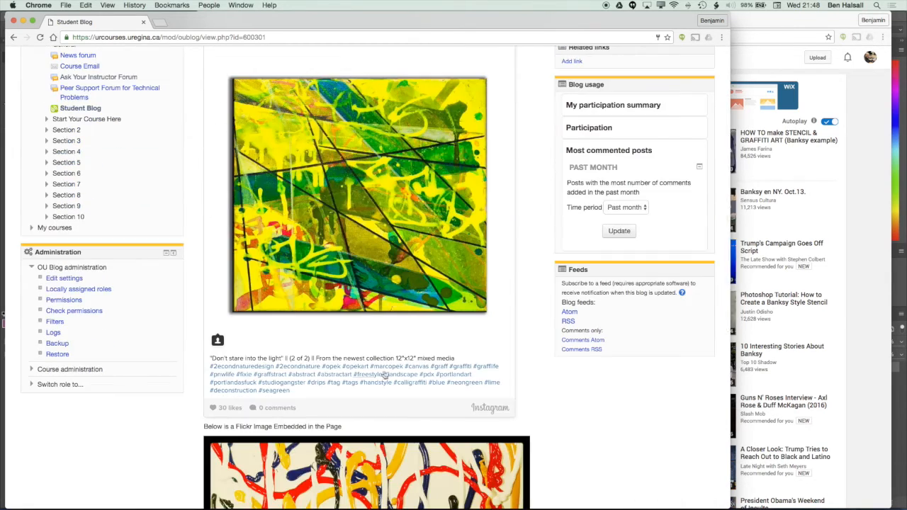
- Review the published post's Instagram, Flickr and YouTube embeds and briefly play the embedded Banksy portrait video
scroll(299, 359, down, 10)
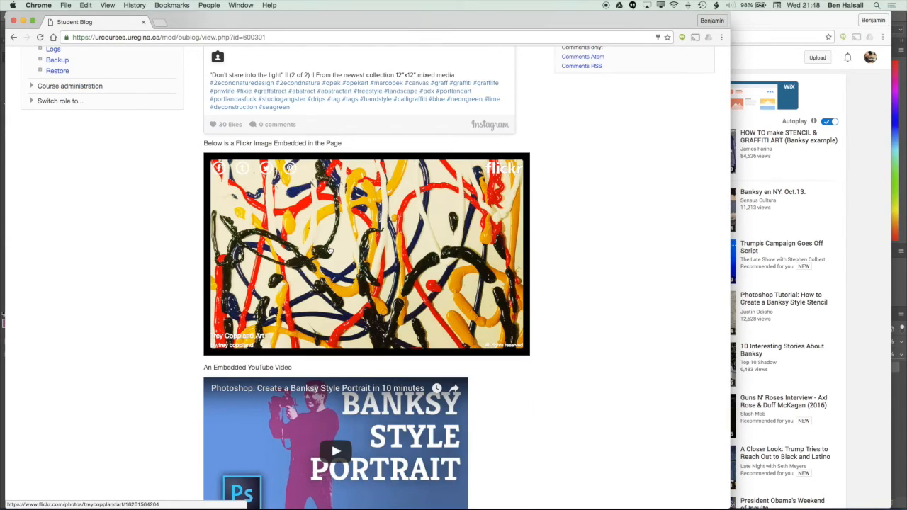
scroll(309, 298, down, 2)
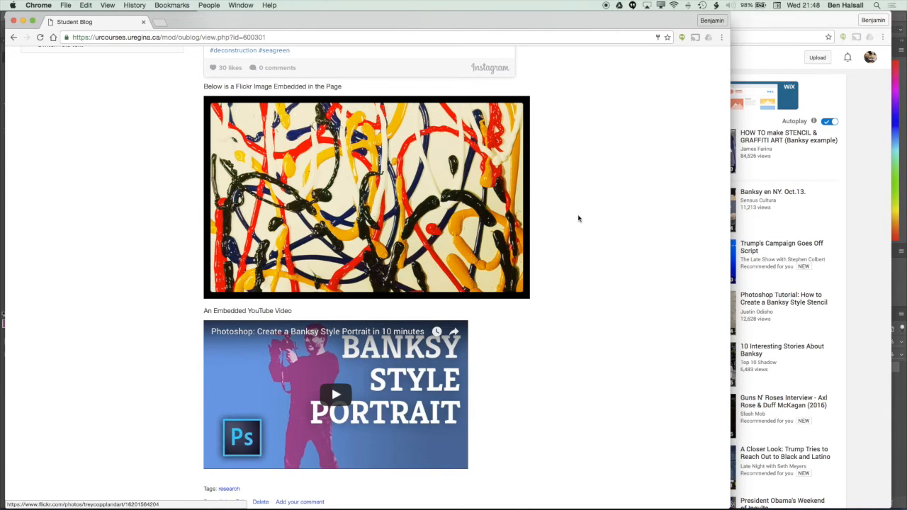
click(338, 401)
click(356, 402)
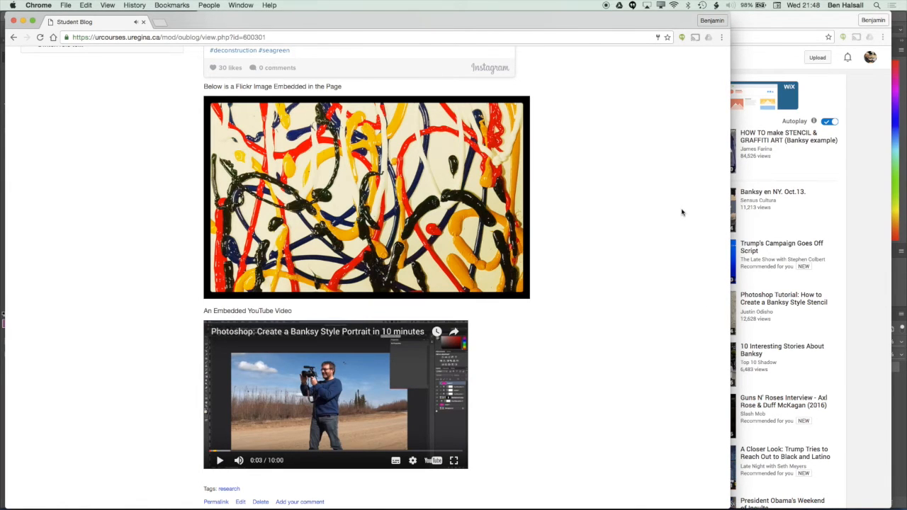
scroll(475, 151, up, 10)
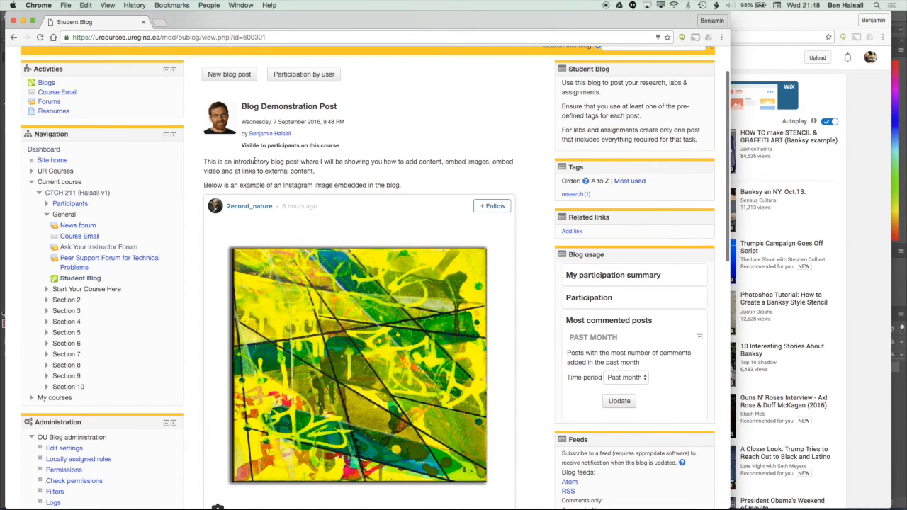
scroll(304, 121, down, 10)
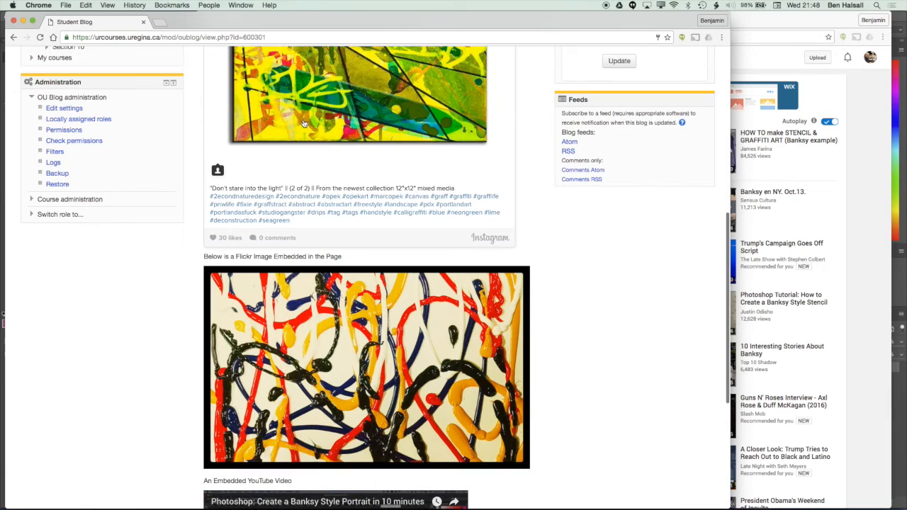
scroll(303, 124, down, 1)
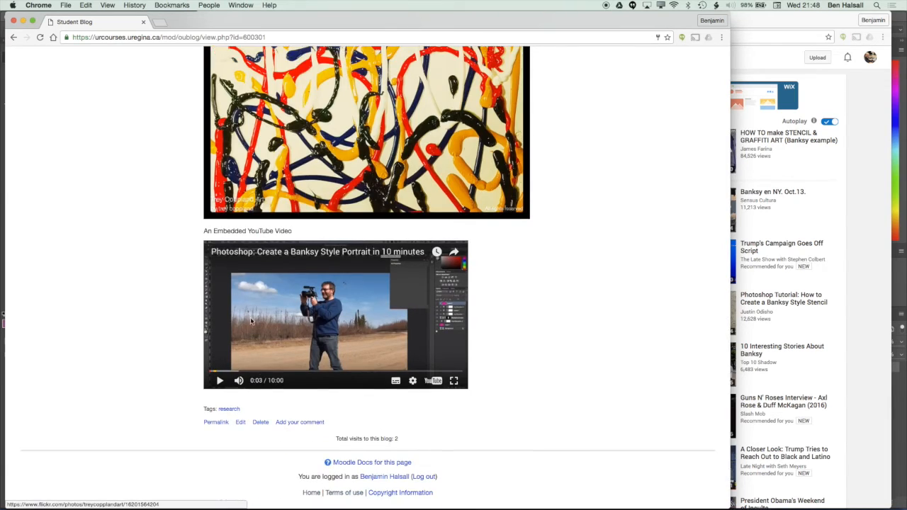
- Open the blog post for editing and format "Below is an example of an Instagram image embedded in the blog." as Heading 3
click(241, 423)
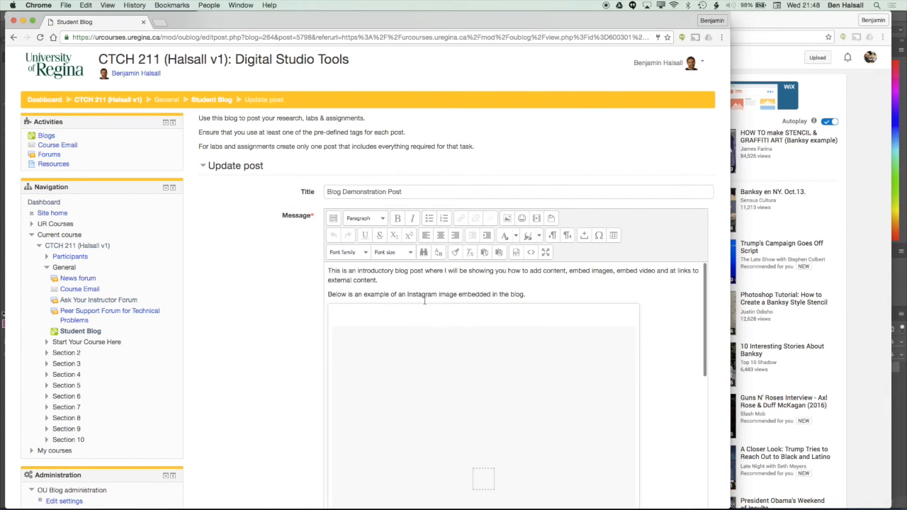
drag(525, 295, 327, 295)
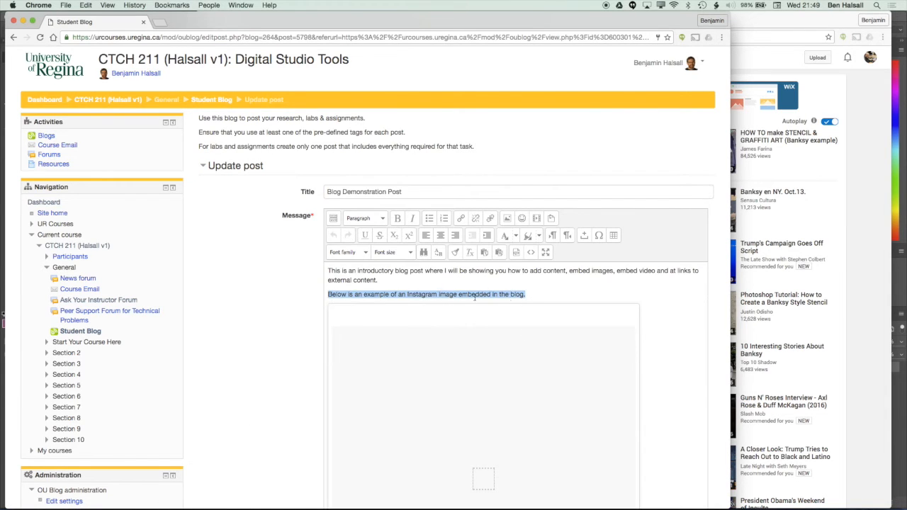
click(381, 220)
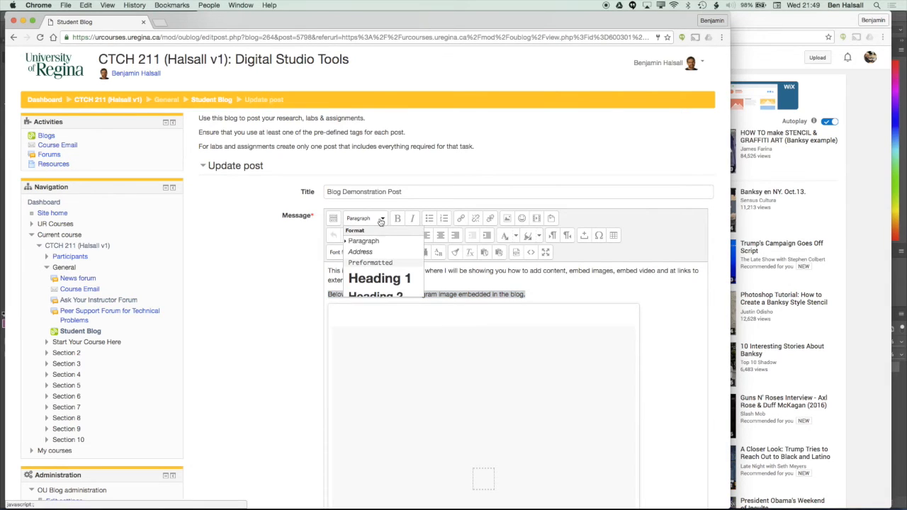
scroll(381, 273, down, 2)
click(382, 256)
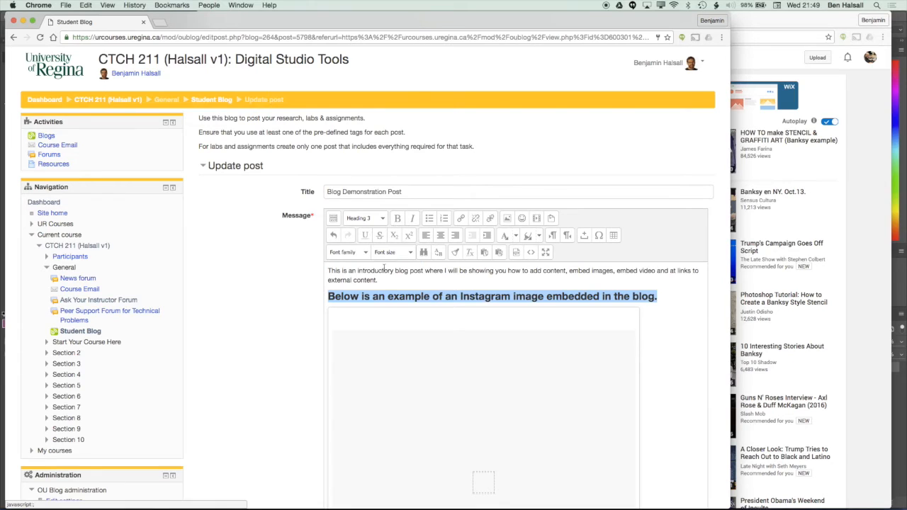
click(666, 296)
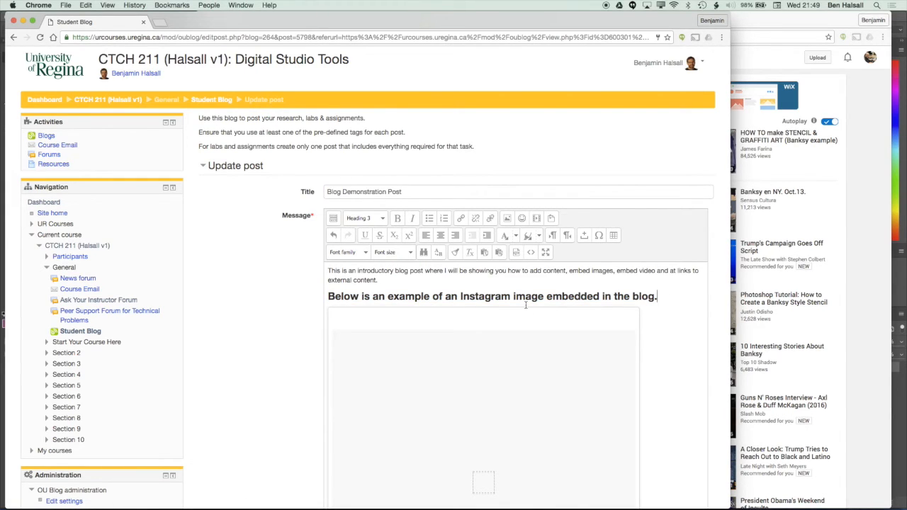
- Format the line "Below is a Flickr Image Embedded in the Page" as Heading 3
scroll(525, 305, down, 5)
triple_click(397, 385)
click(365, 218)
click(381, 257)
- Format the line "An Embedded YouTube Video" as Heading 3
scroll(436, 348, down, 10)
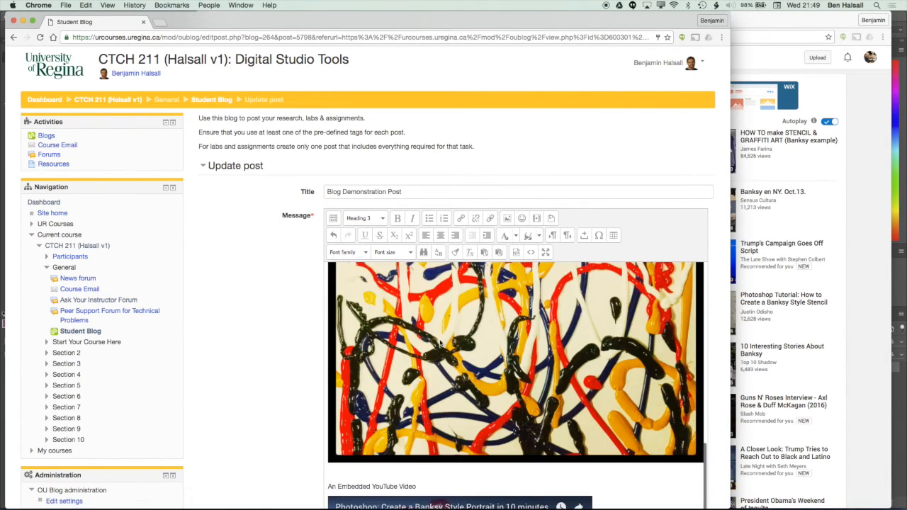
drag(418, 351, 327, 350)
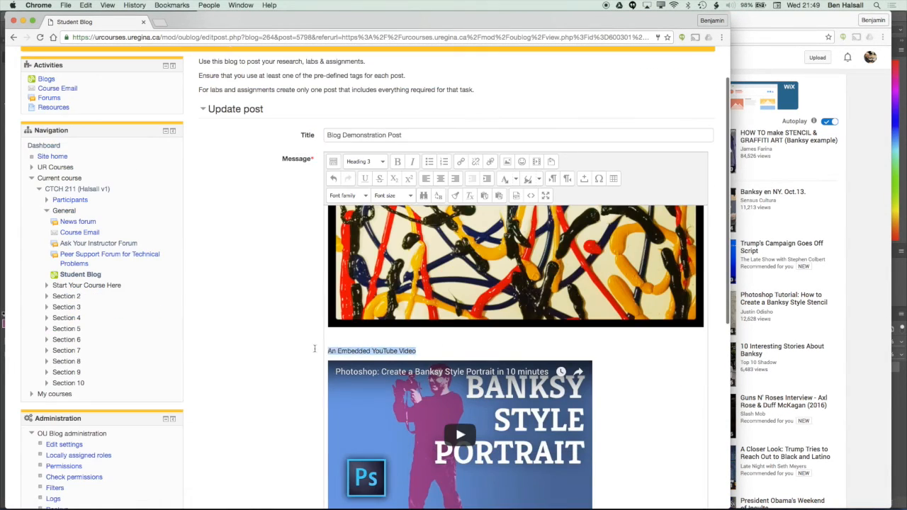
click(369, 164)
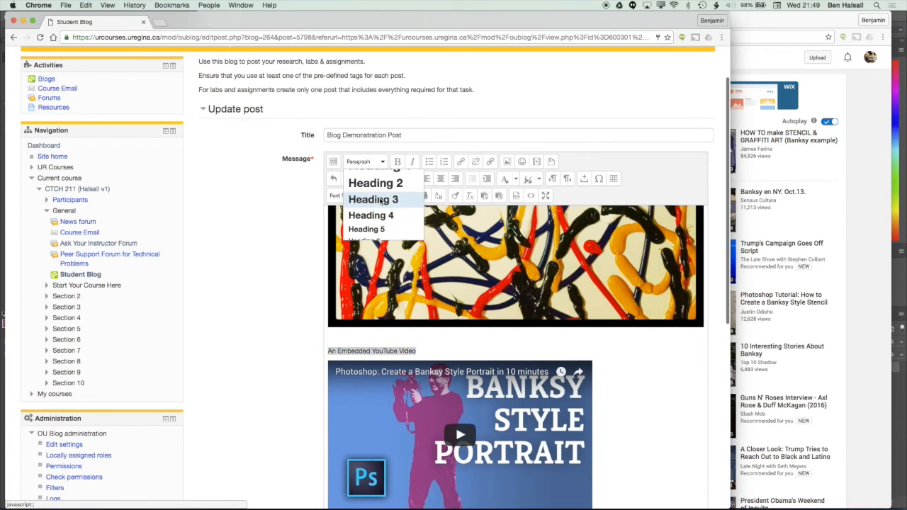
click(375, 198)
- Below the YouTube heading, add the paragraph "I found this YouTube video useful as it shows how to use adjustment layers when editing colours in an image."
click(506, 359)
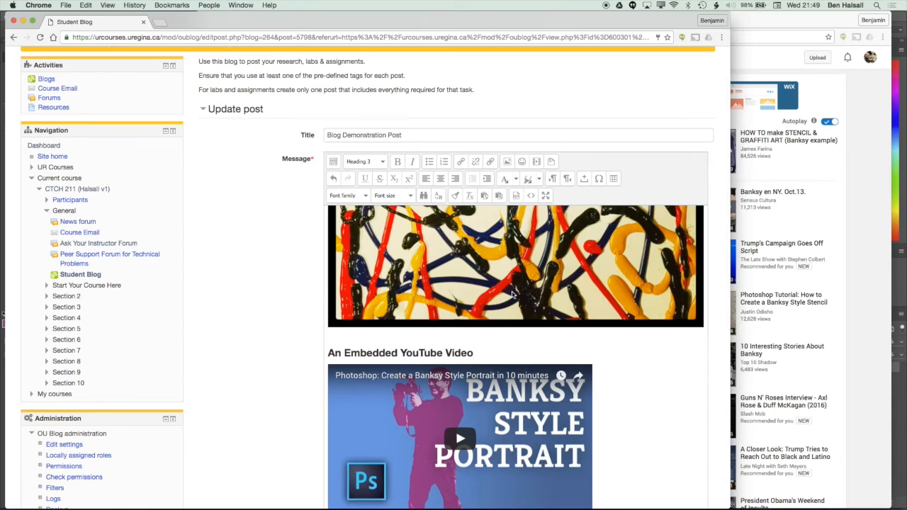
key(Return)
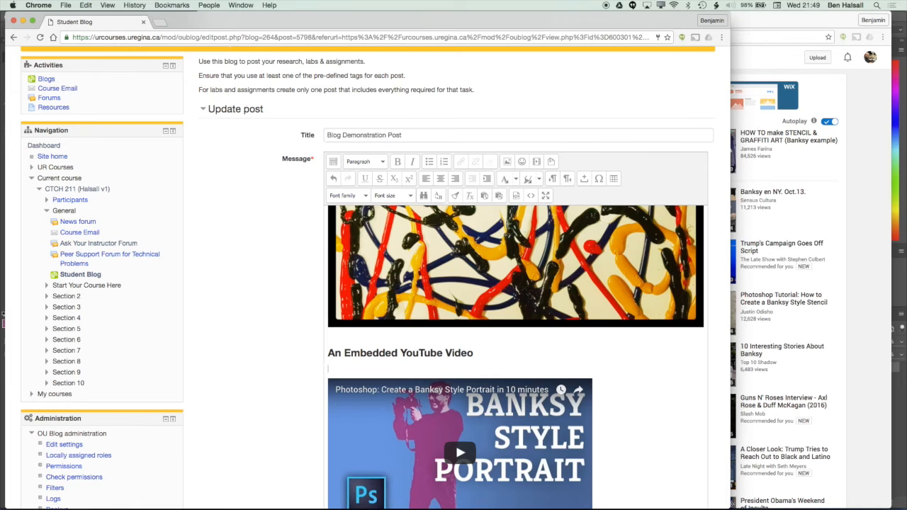
text(I found this YouTube vid)
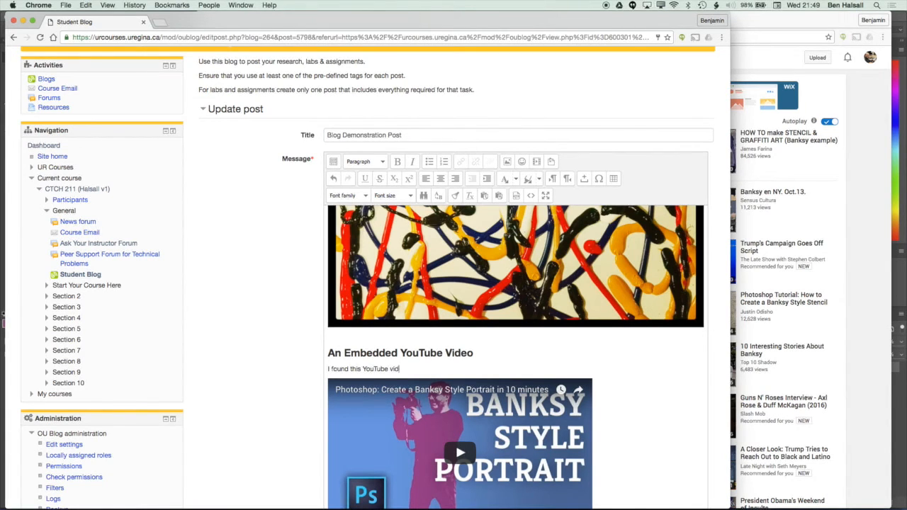
text(eo useful as it shows how to use adjustment layers when )
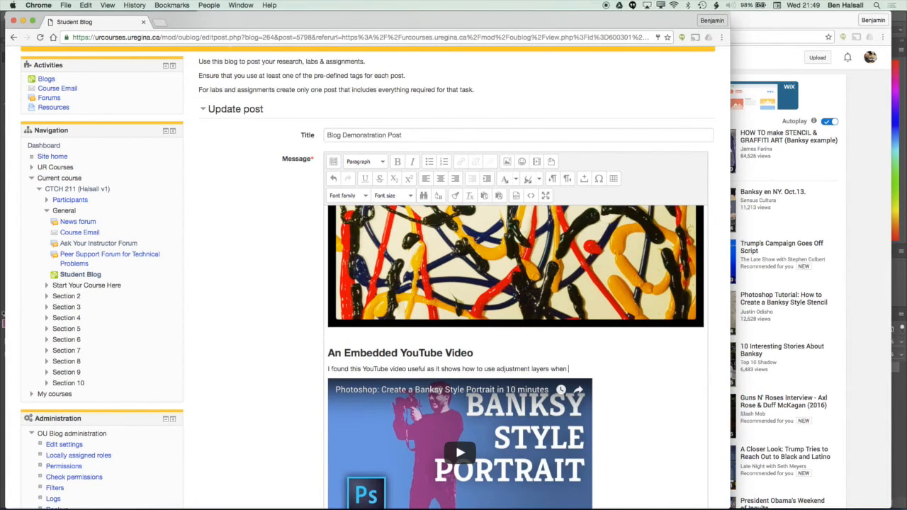
text(editing colours in an image.)
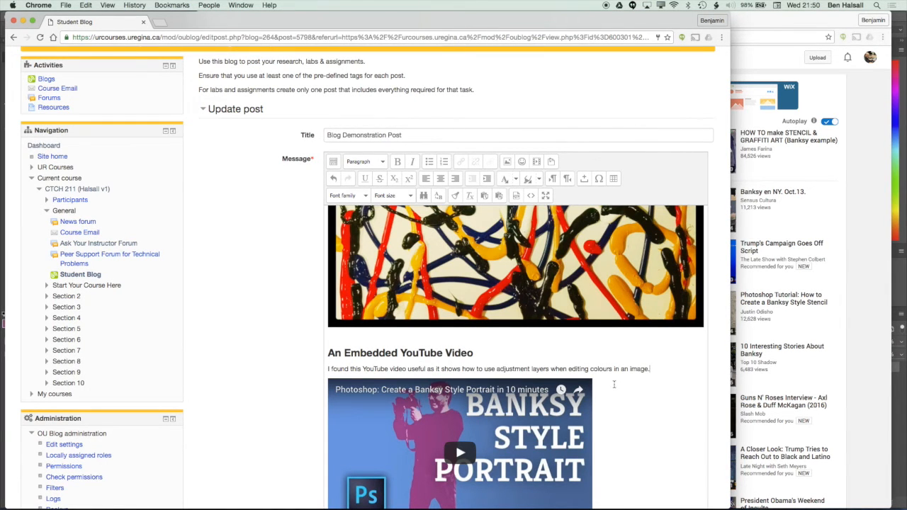
scroll(611, 346, up, 5)
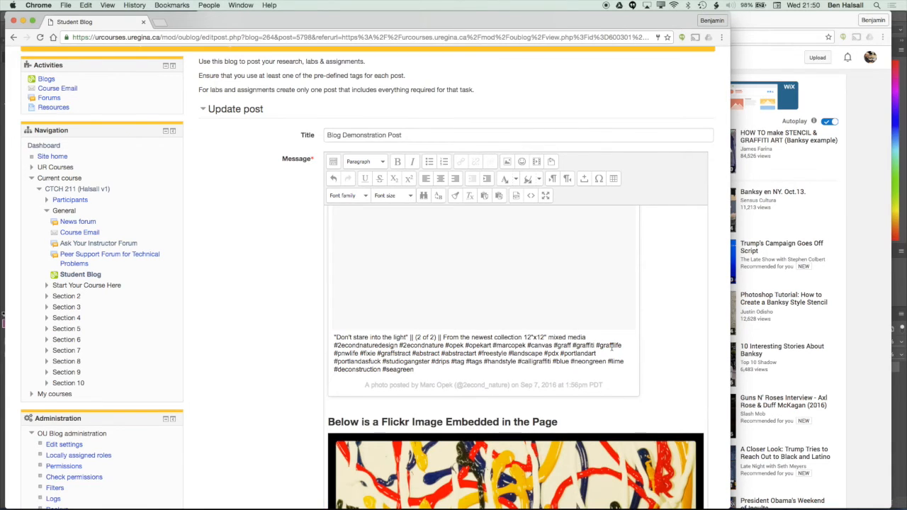
scroll(612, 346, down, 3)
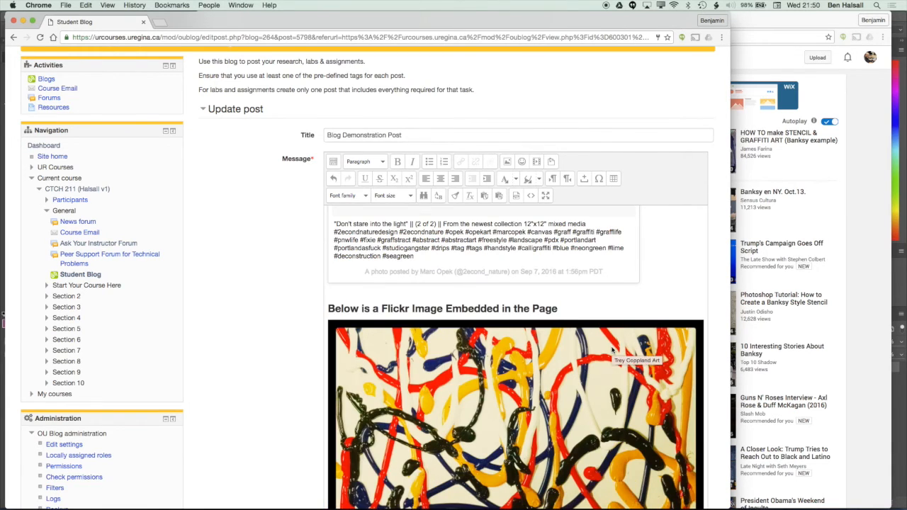
scroll(612, 347, down, 5)
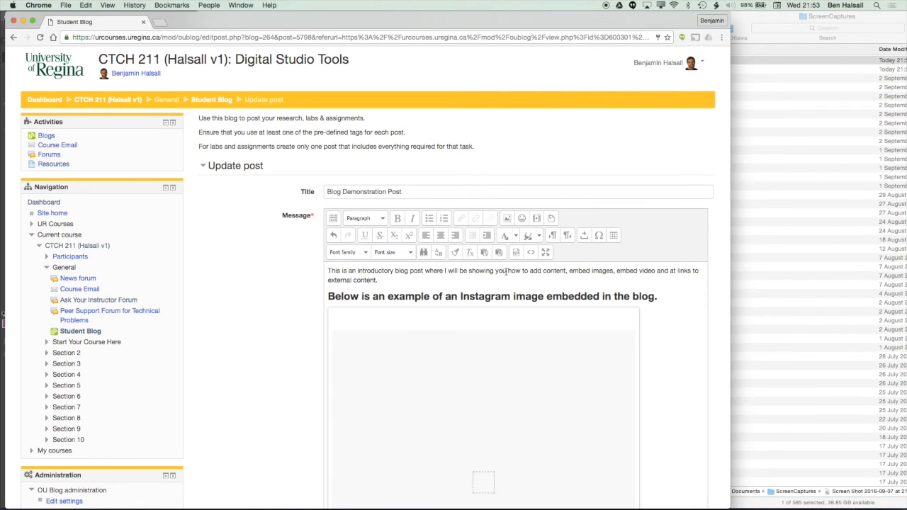
- Switch to Photoshop and on to Finder's ScreenCaptures folder, preview "Screen Shot 2016-09-07 at 21.51.21", and return to the blog post in Chrome
key(super+Tab)
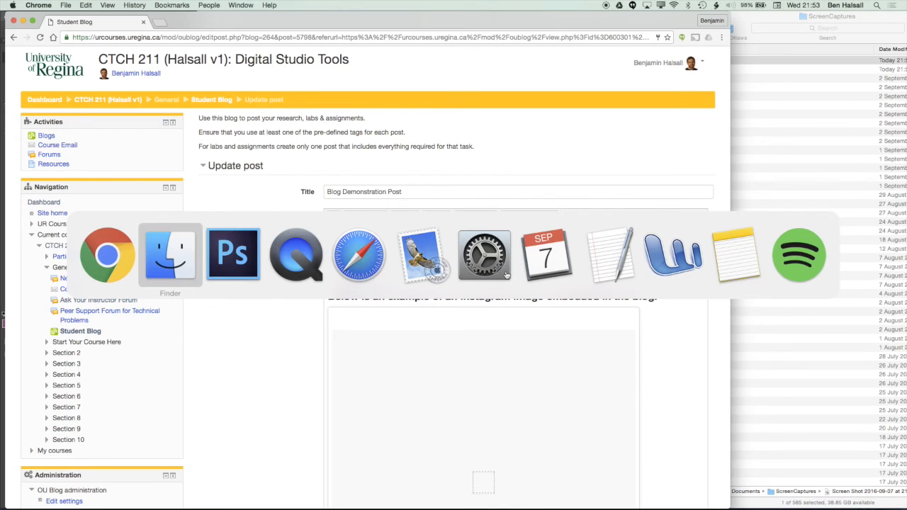
key(super+Tab)
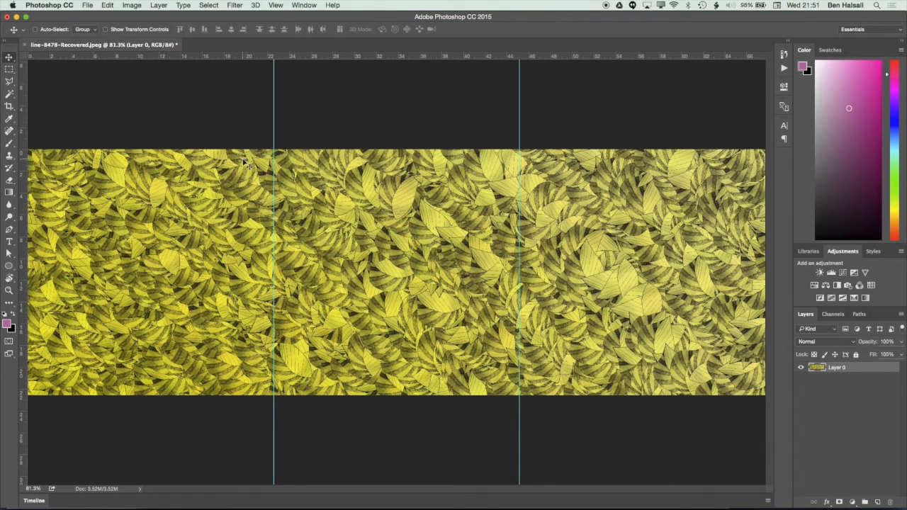
key(super+Tab)
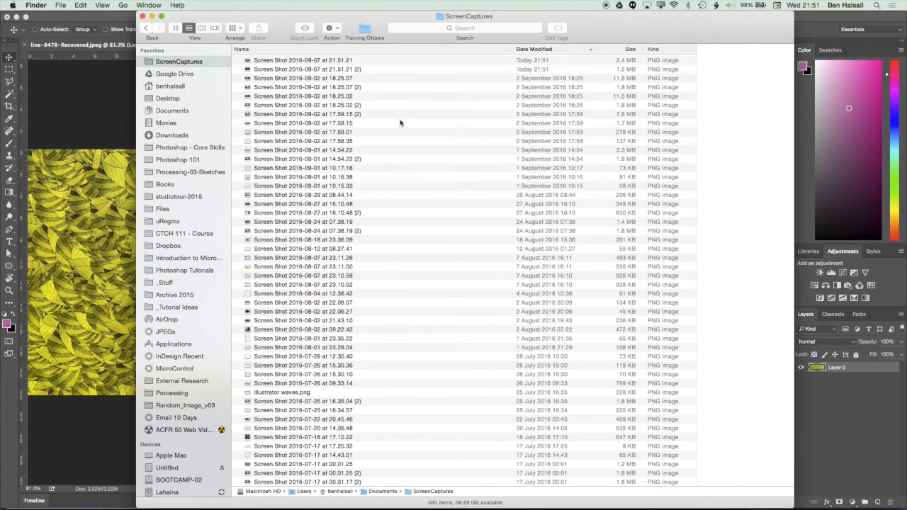
click(304, 61)
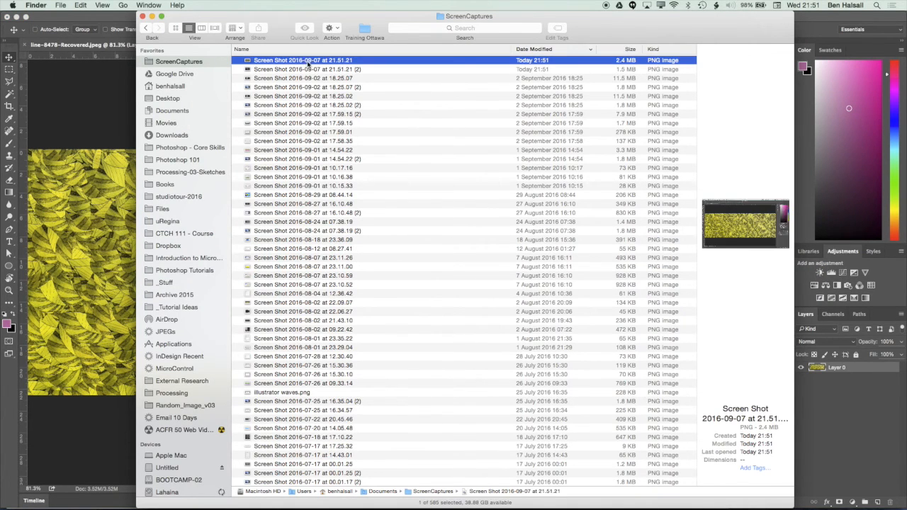
key(space)
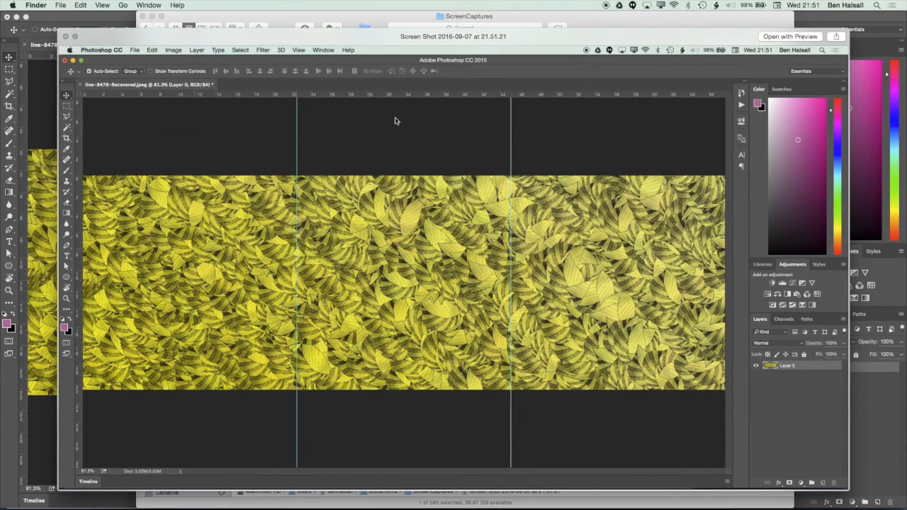
key(space)
key(super+Tab)
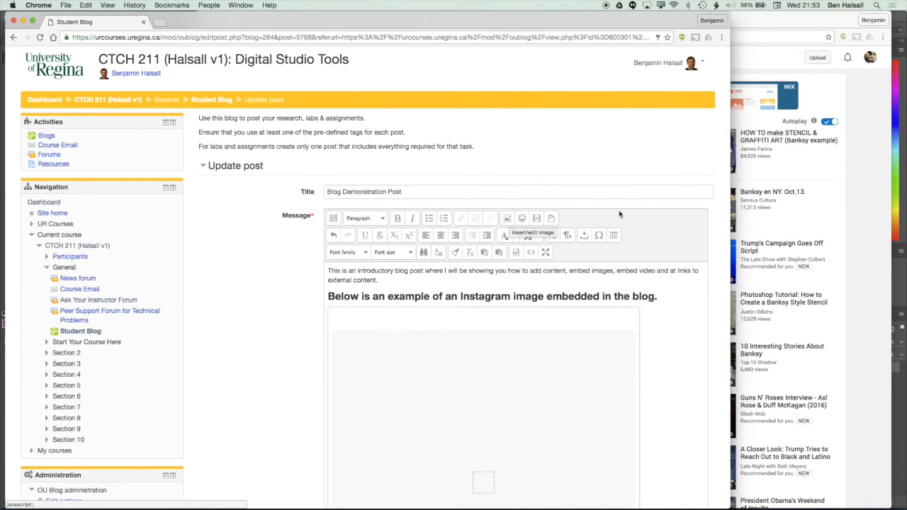
- Upload "Screen Shot 2016-09-07 at 21.51.21" from the ScreenCaptures folder as a new image for the end of the post
scroll(596, 228, down, 3)
scroll(595, 228, down, 10)
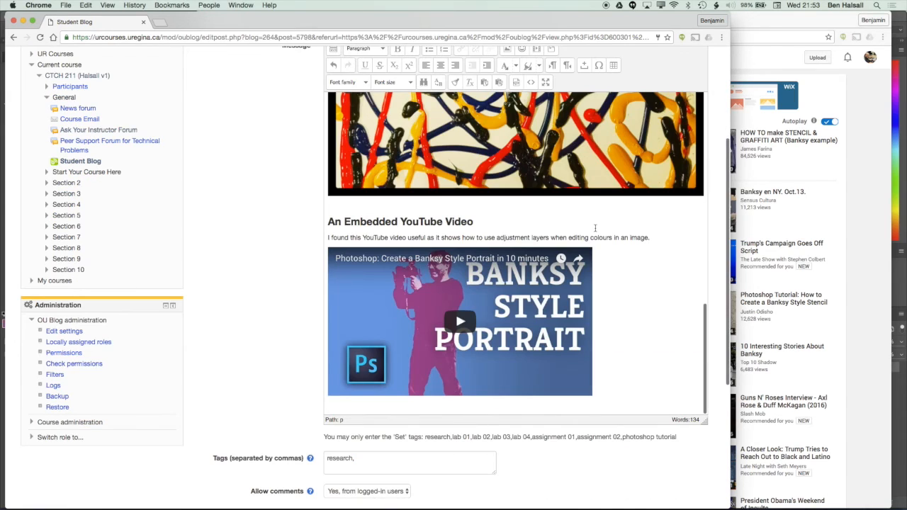
scroll(344, 401, down, 1)
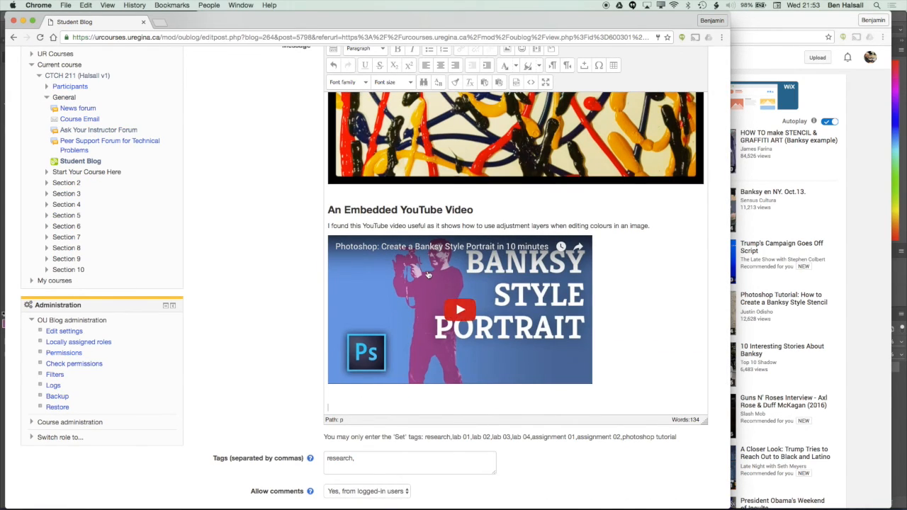
scroll(428, 275, up, 5)
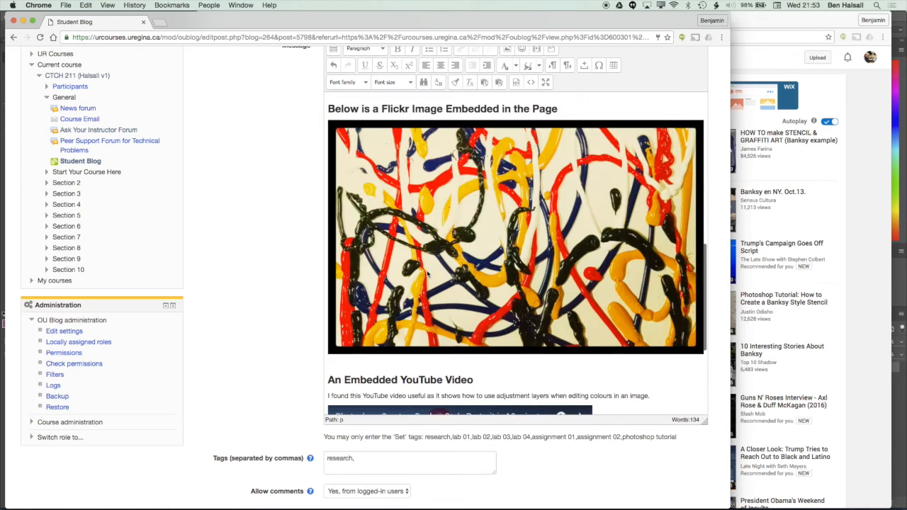
scroll(427, 274, down, 5)
scroll(427, 274, down, 2)
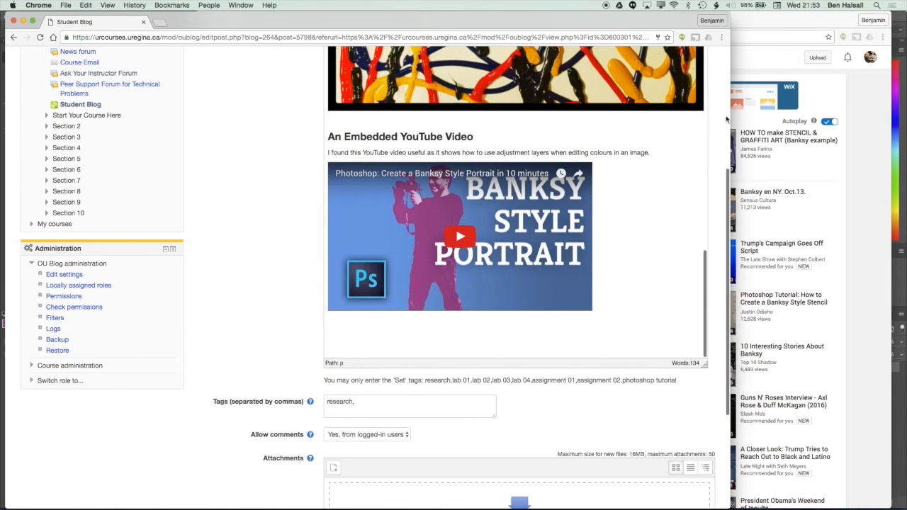
drag(727, 241, 733, 168)
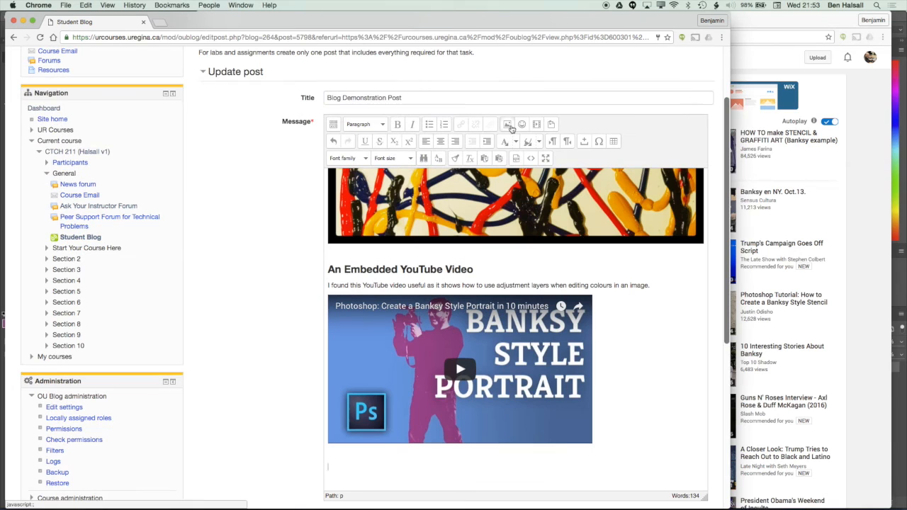
click(508, 128)
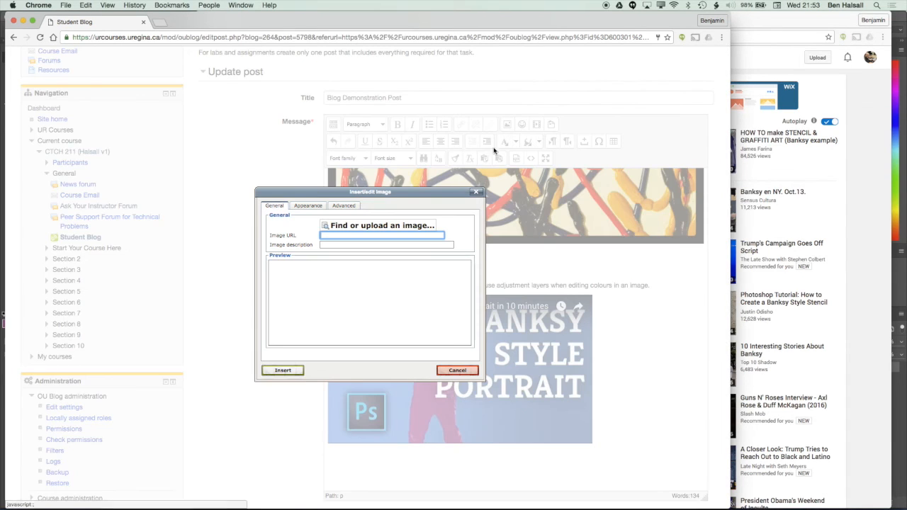
click(363, 227)
click(394, 218)
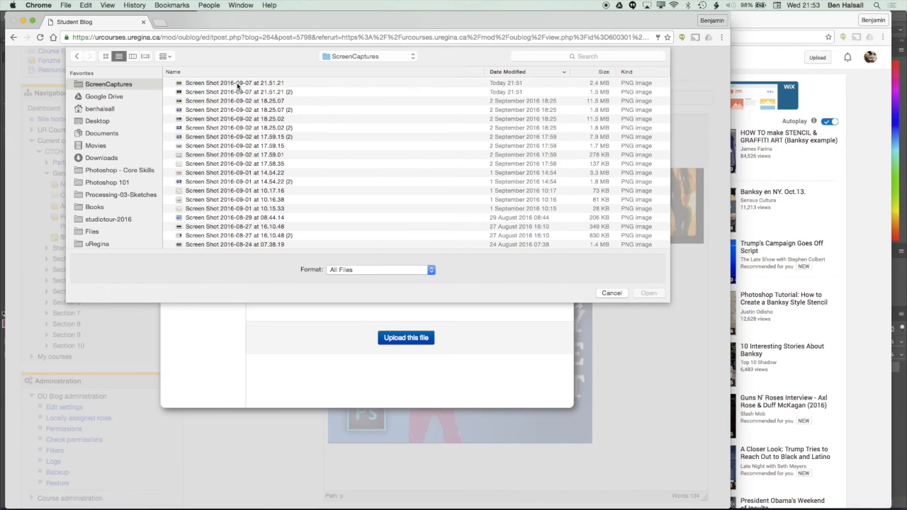
click(238, 85)
click(651, 294)
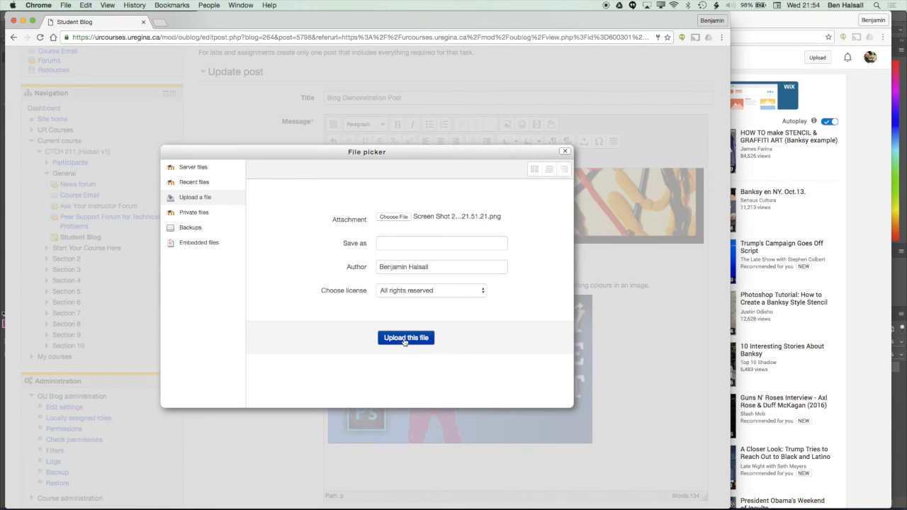
click(405, 338)
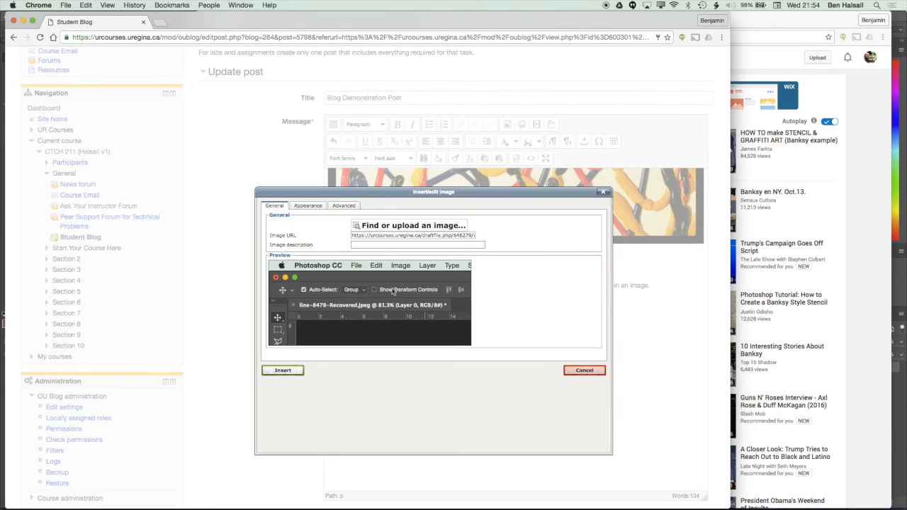
- Insert the uploaded screenshot below the YouTube video, without an image description, and select it in the post
click(284, 371)
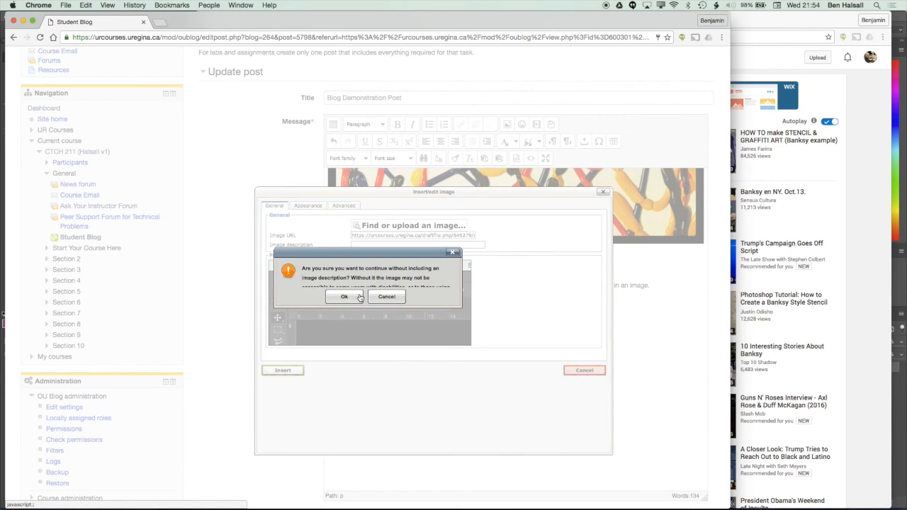
click(345, 297)
scroll(418, 242, down, 8)
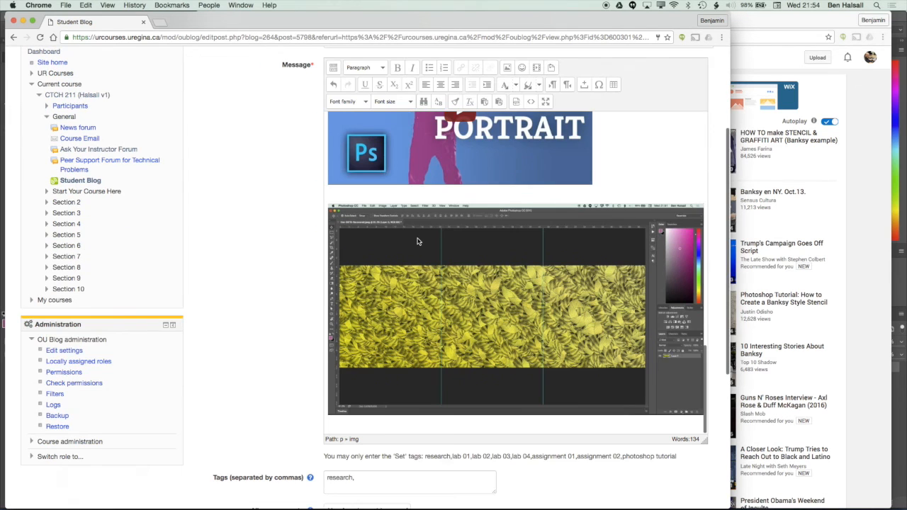
click(437, 288)
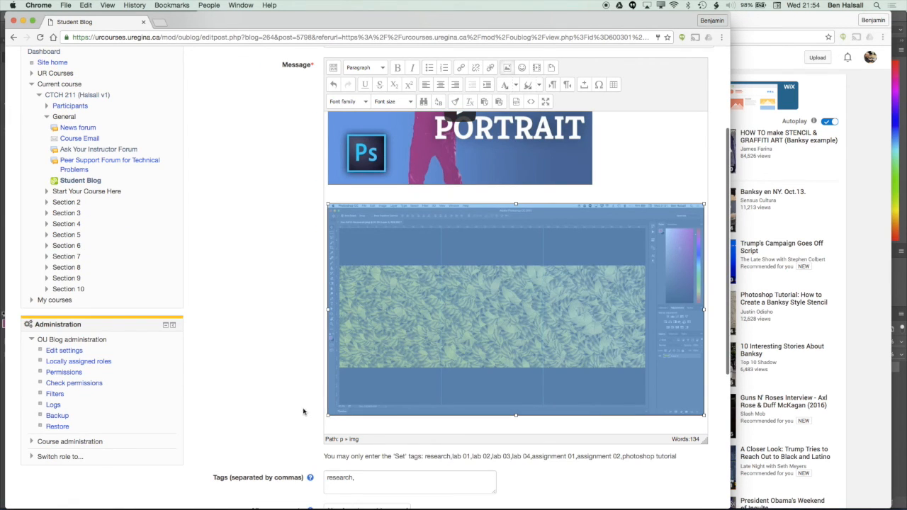
- Above the screenshot, add the lines "Below is a Screen Shot from Photoshop" and "You will be using screen shots to document the projects you are working throughout the course."
scroll(304, 299, up, 2)
click(556, 247)
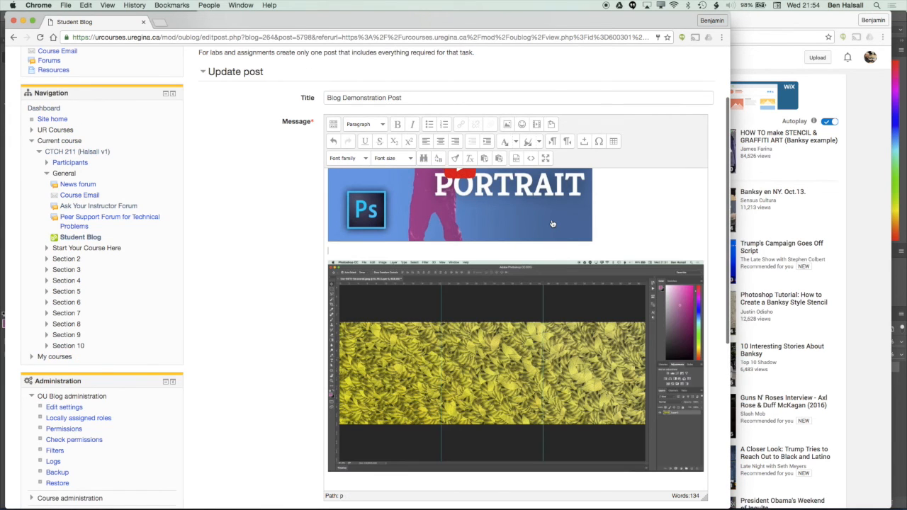
text(Bw)
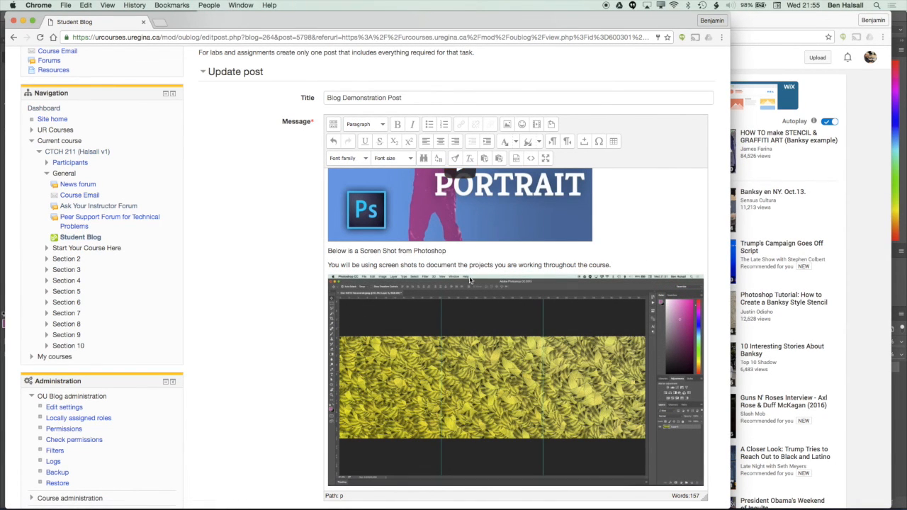
- Format "Below is a Screen Shot from Photoshop" as Heading 3 and add a blank line above it
drag(448, 251, 318, 253)
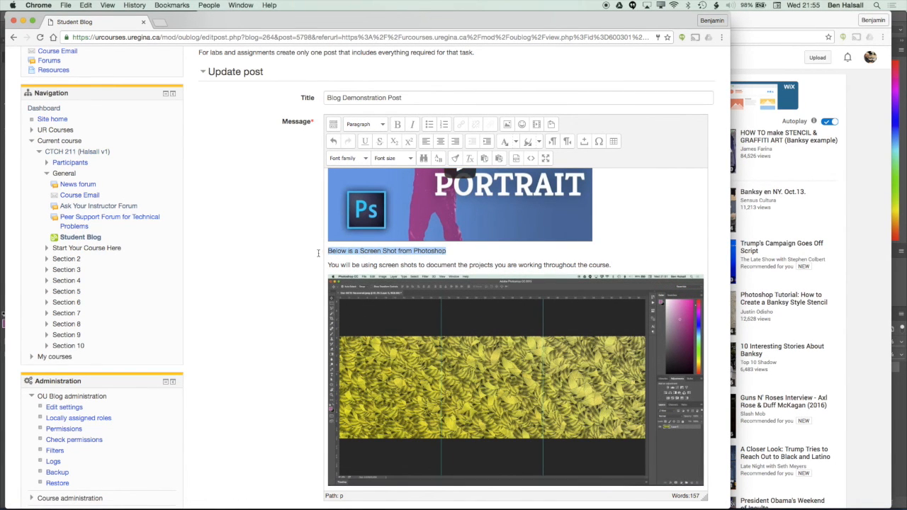
click(382, 126)
click(382, 163)
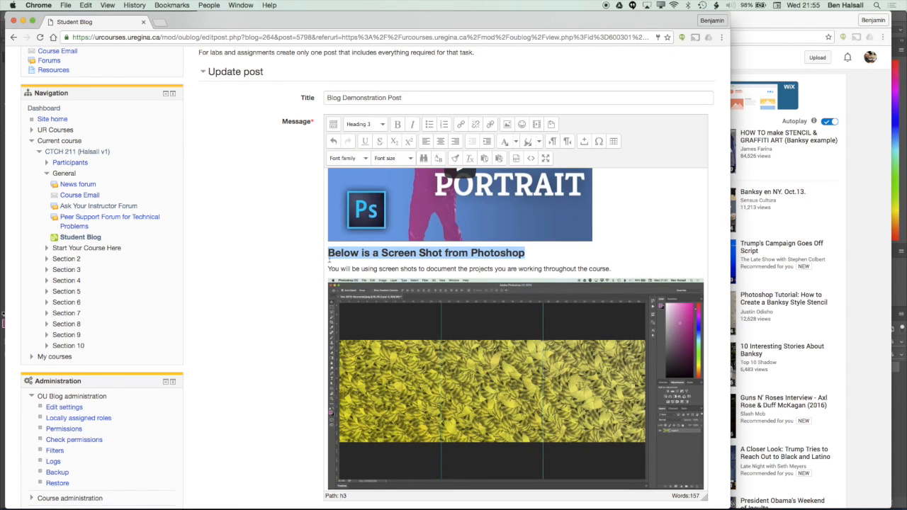
click(362, 243)
key(Return)
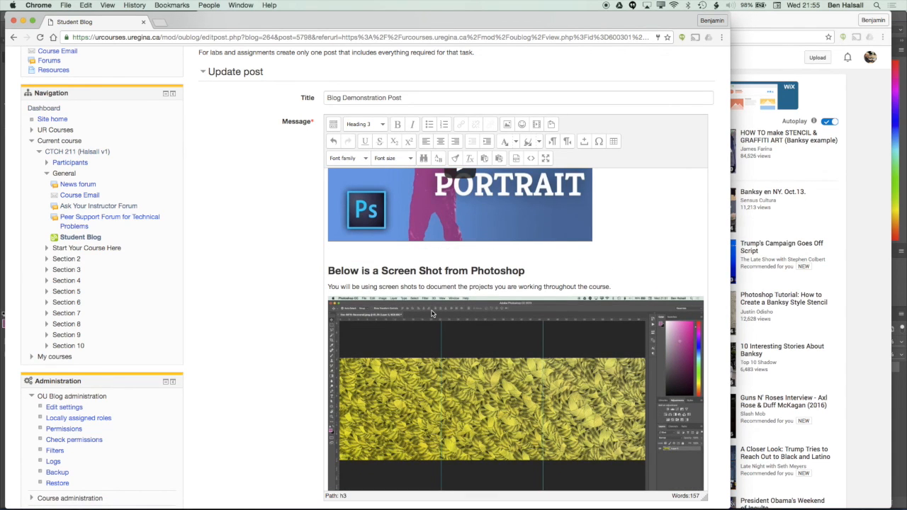
- Review the post's content, save the changes, and reopen the Student Blog page
scroll(432, 314, up, 10)
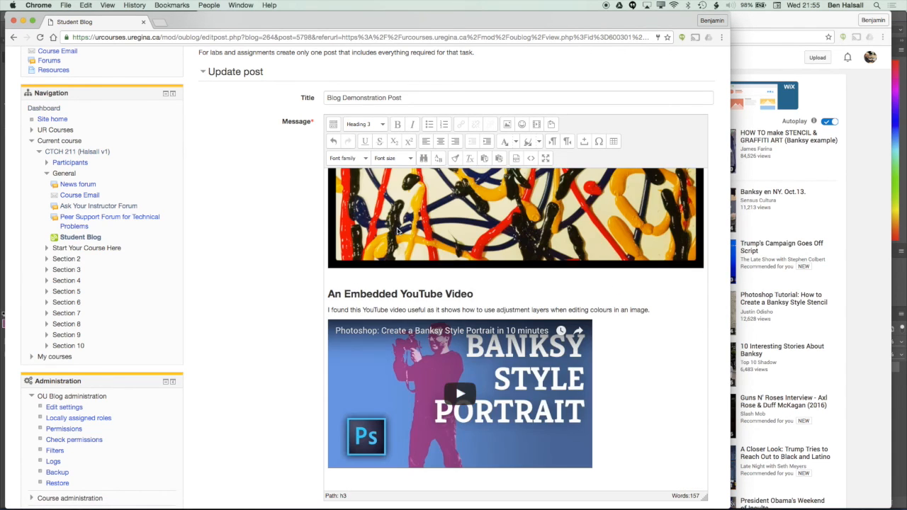
scroll(398, 231, up, 10)
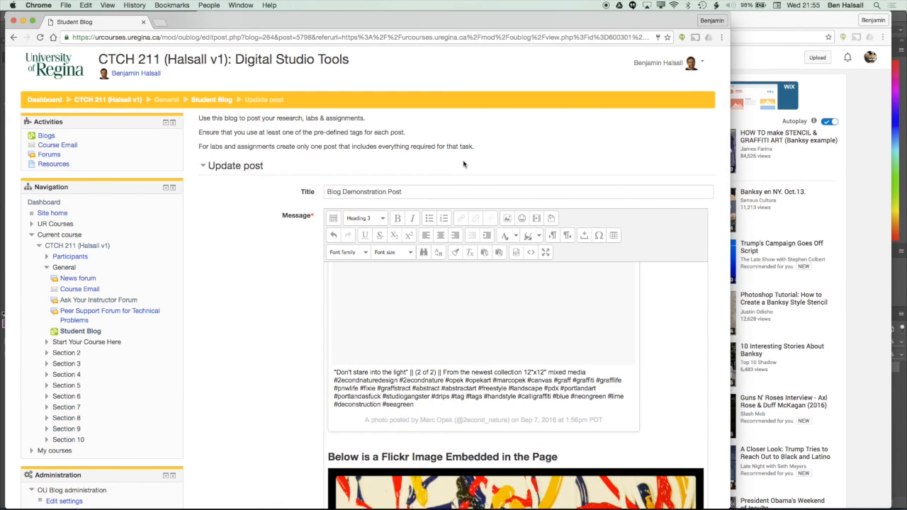
scroll(483, 354, up, 3)
scroll(364, 399, down, 15)
click(363, 401)
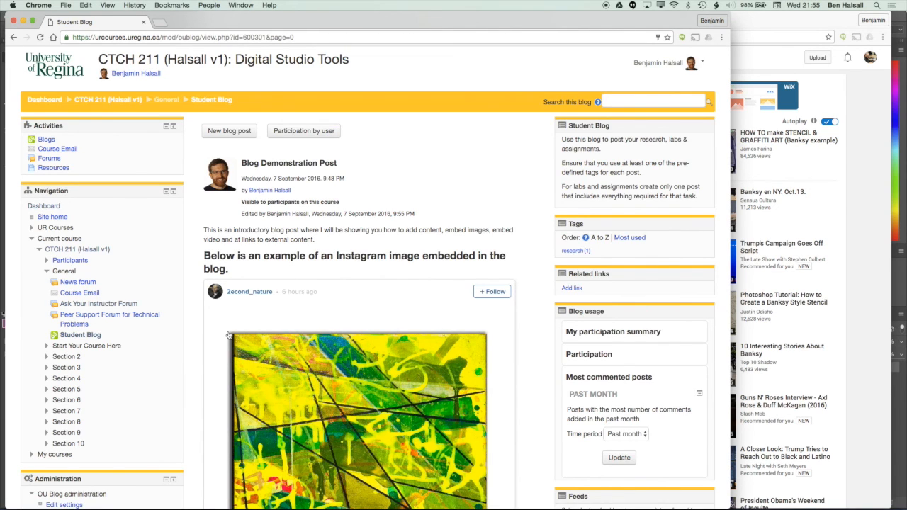
click(80, 336)
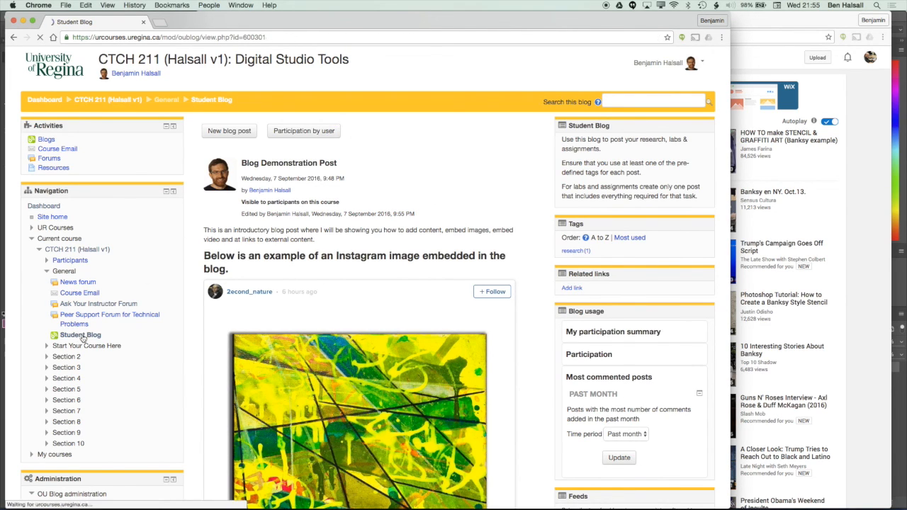